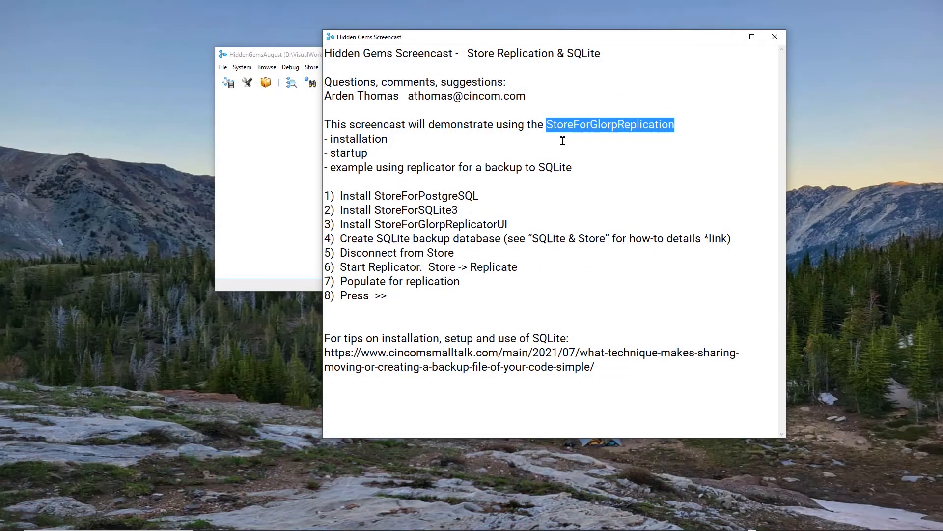
Step: Search the loadable parcels for StoreForPostgreSQL, the first installation item in the notes
left_click(349, 139)
double_click(349, 139)
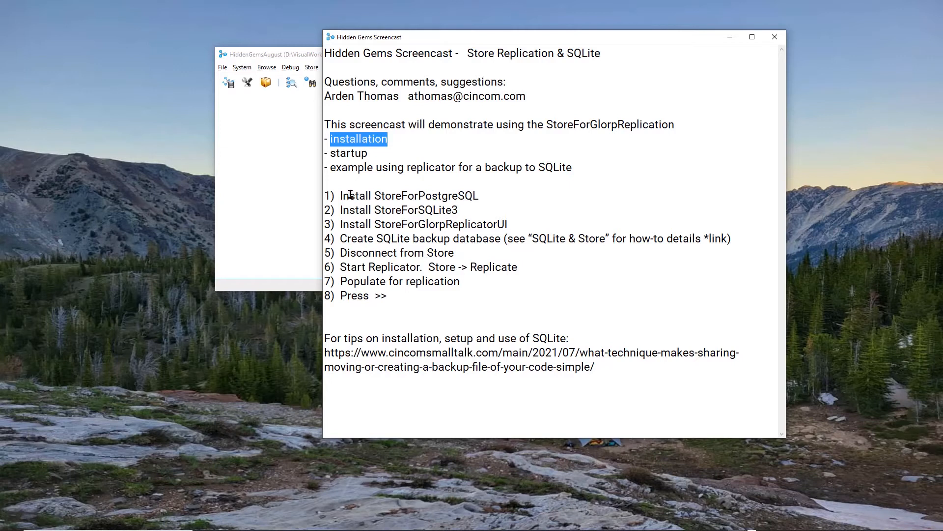
double_click(423, 195)
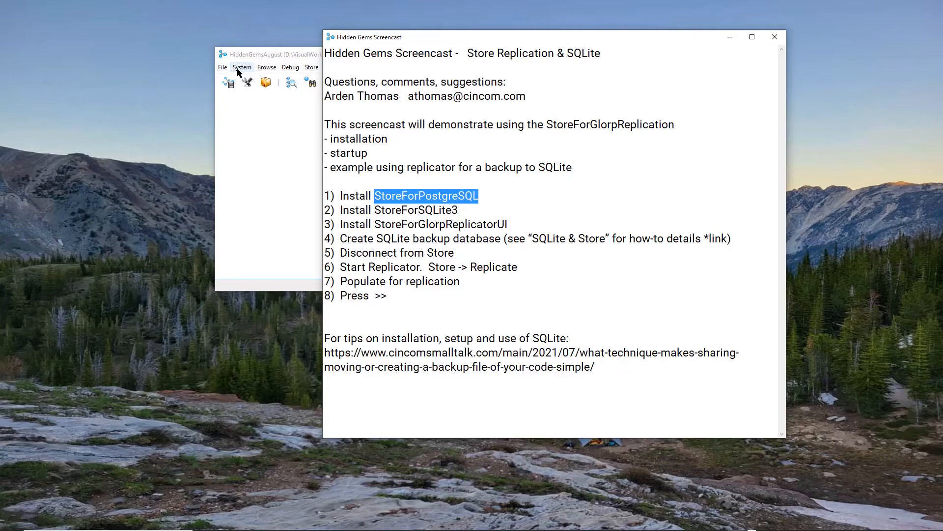
left_click(239, 69)
left_click(251, 78)
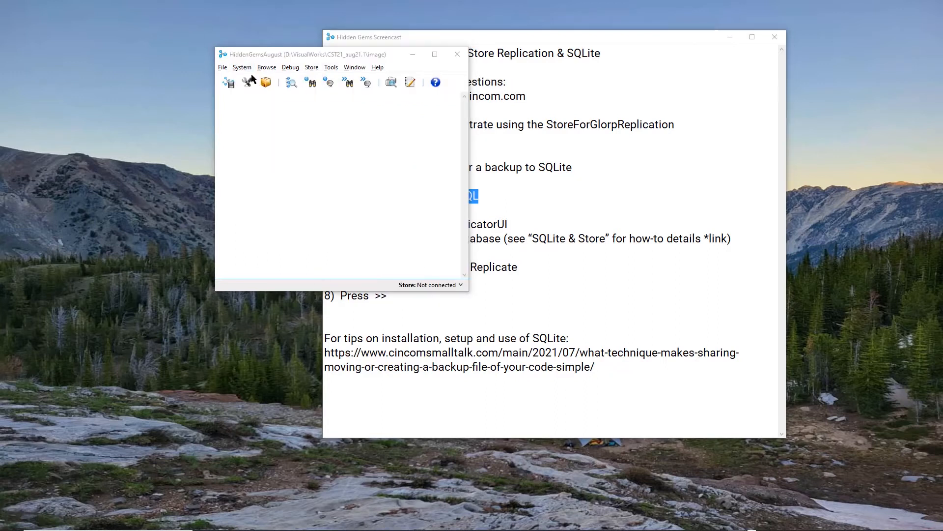
type("s")
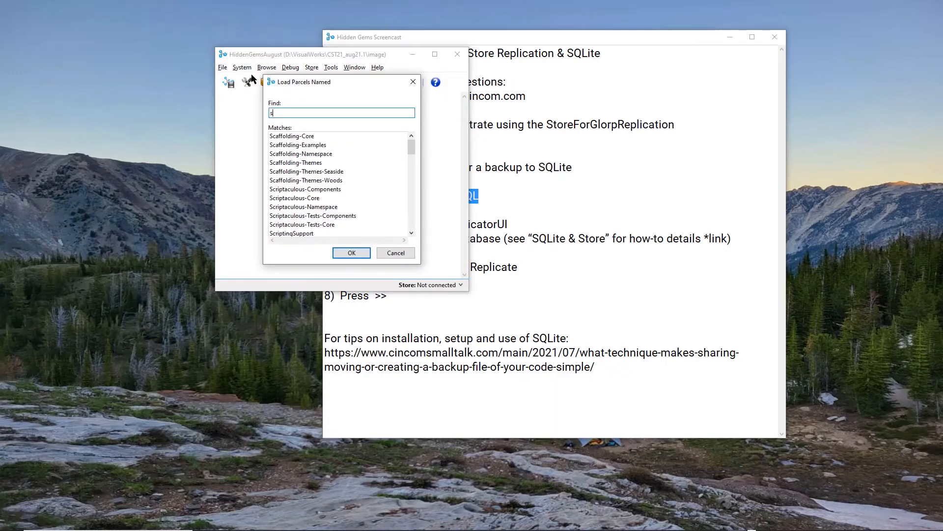
type("toreforp")
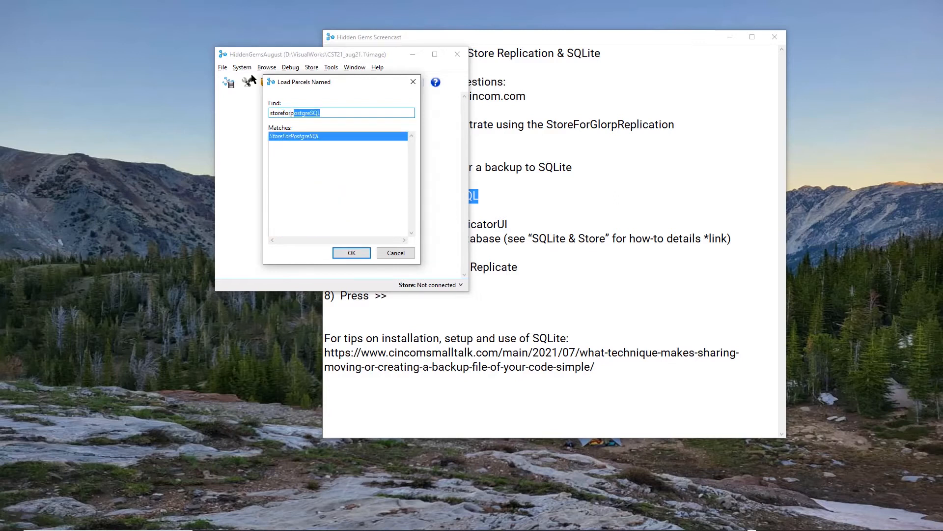
Step: Search the loadable parcels for StoreForSQLite3, close the search without loading anything, and return to the notes
key("BackSpace")
key("BackSpace")
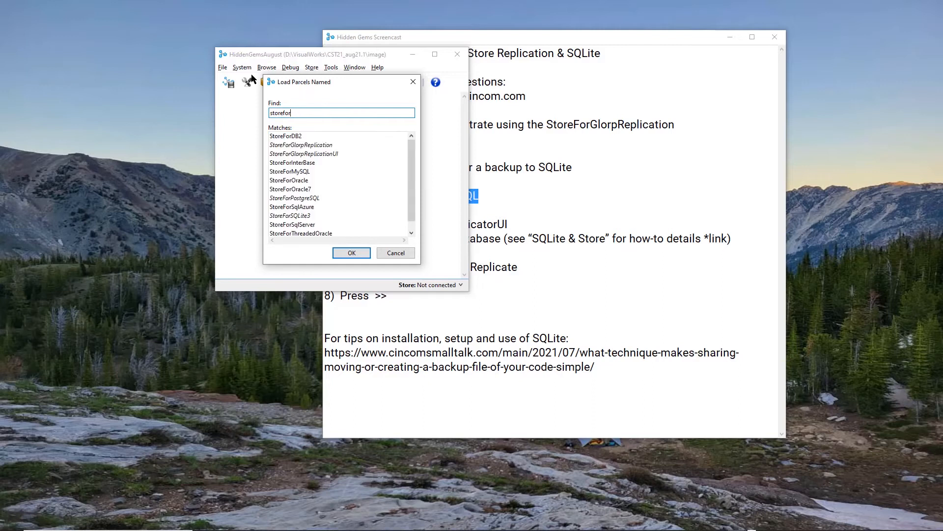
type("sq")
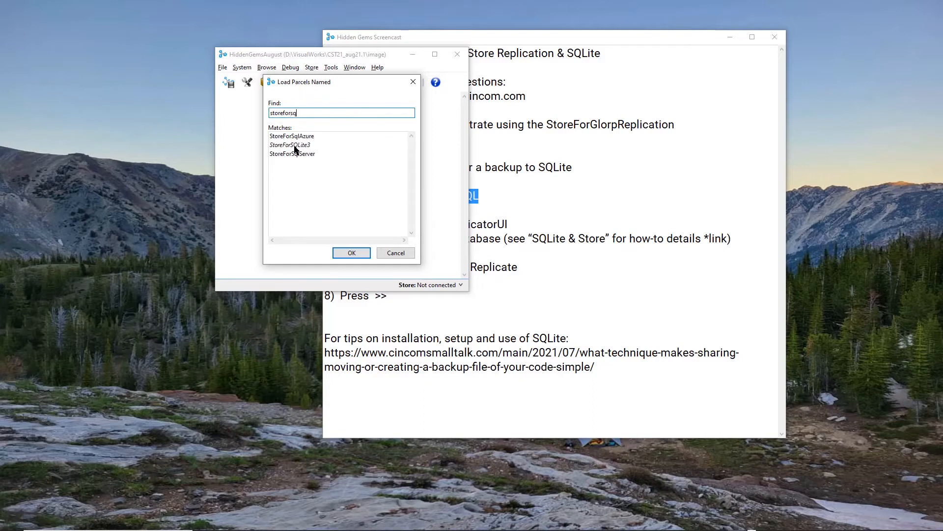
key("Escape")
left_click(678, 289)
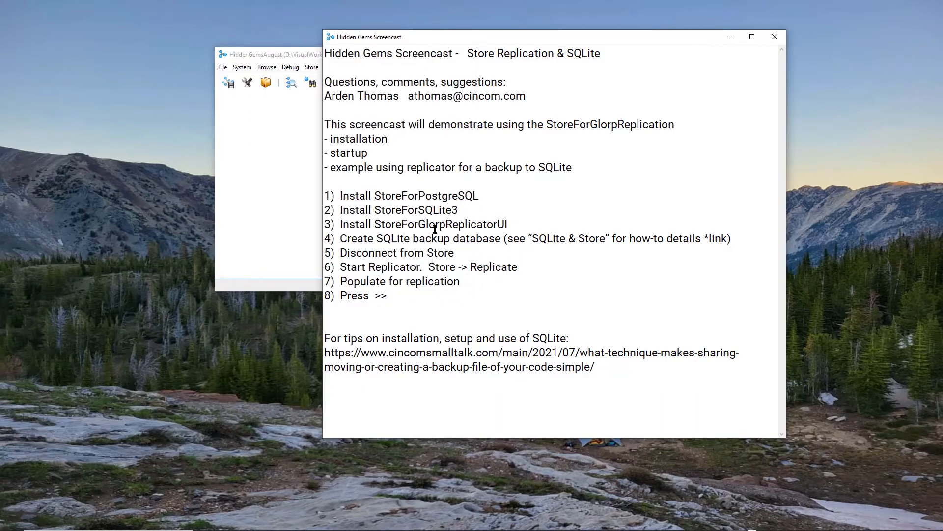
Step: Look up the StoreForGlorpReplicationUI parcel among the loadable parcels, cancel without loading it, and return to the notes
double_click(609, 126)
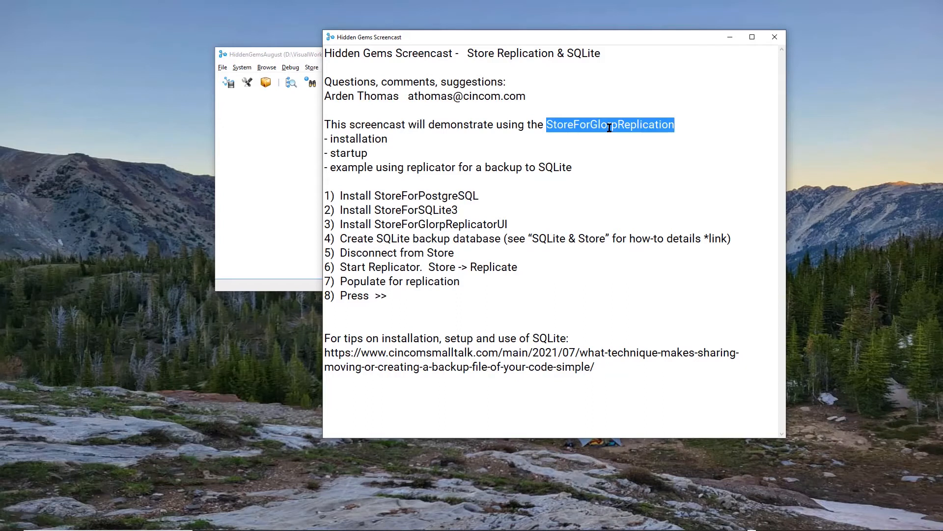
left_click(245, 65)
left_click(249, 79)
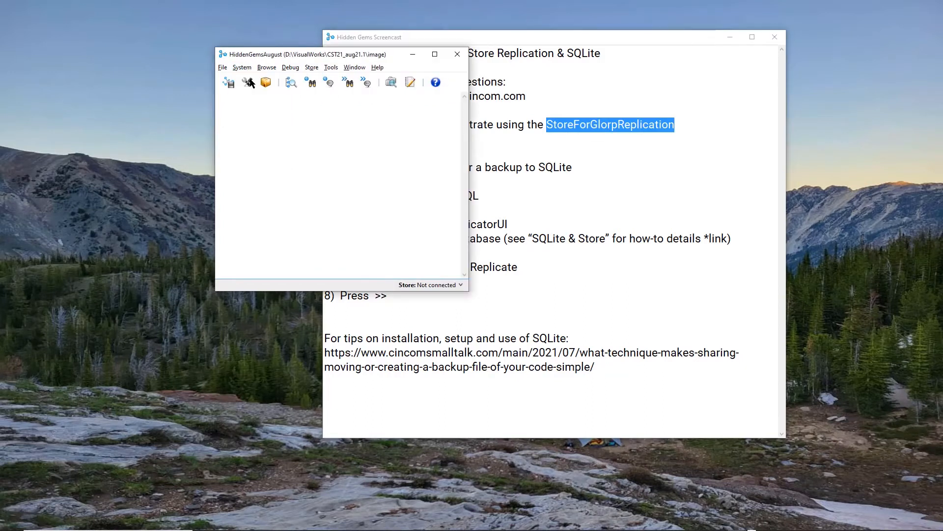
type("storefor")
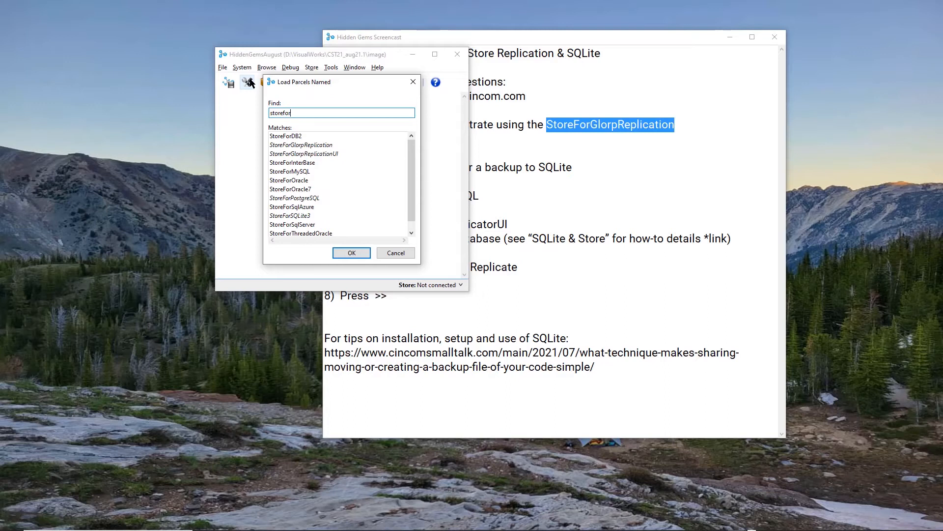
type("glorpReplication")
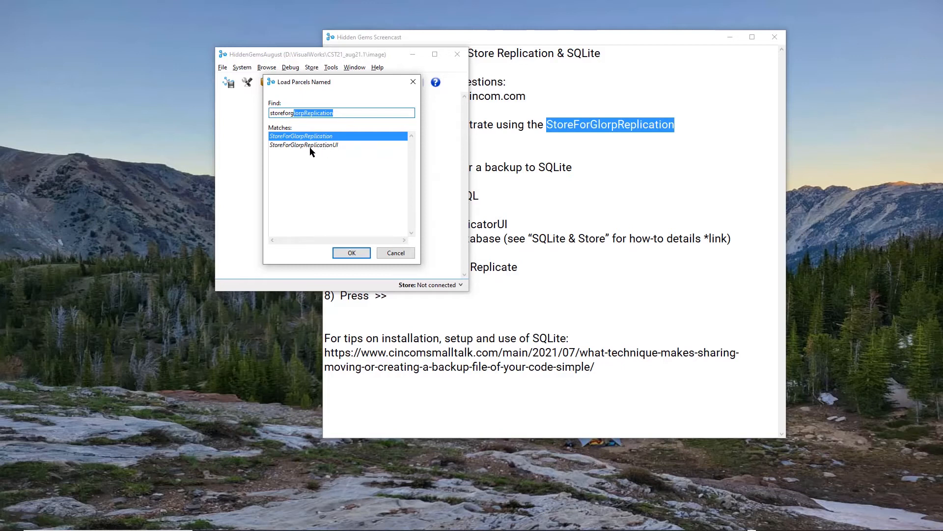
left_click(274, 146)
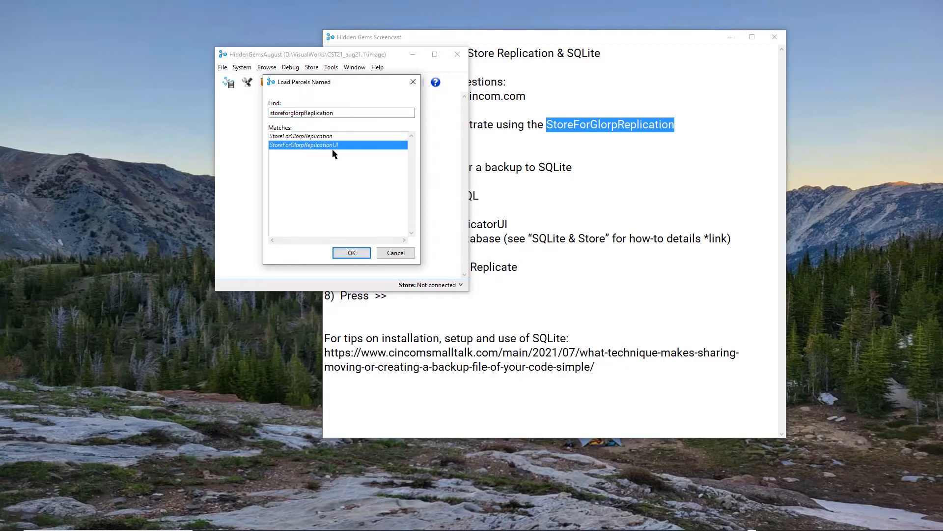
left_click(393, 252)
left_click(726, 195)
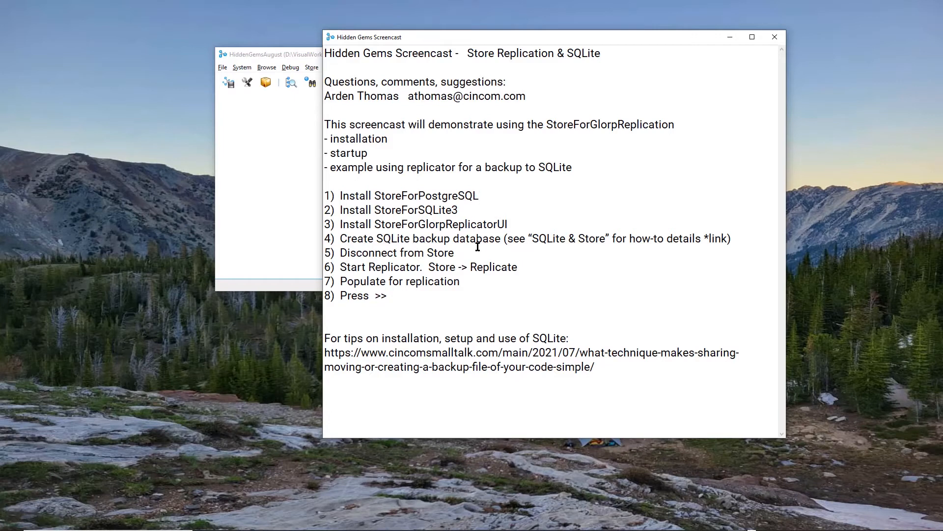
Step: Highlight the notes' reference to the SQLite & Store how-to and its link for SQLite setup tips
double_click(508, 240)
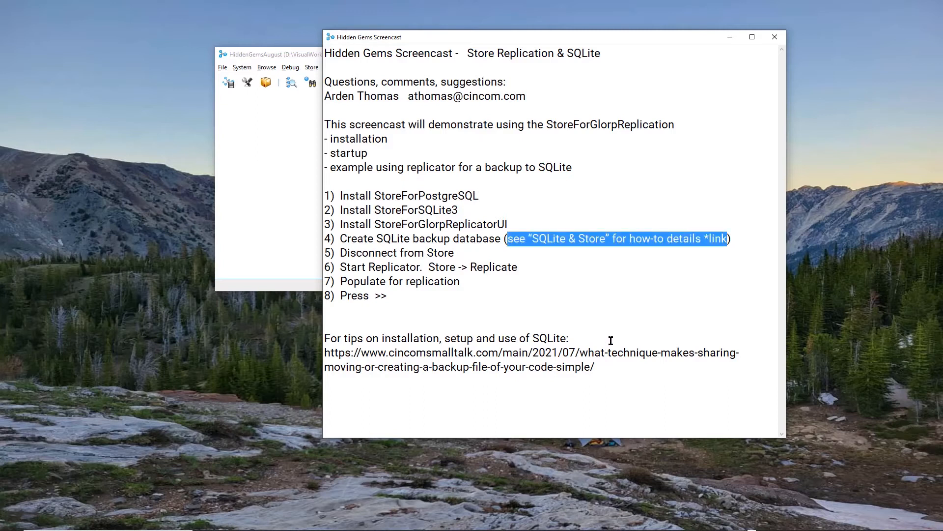
left_click_drag(592, 337, 620, 367)
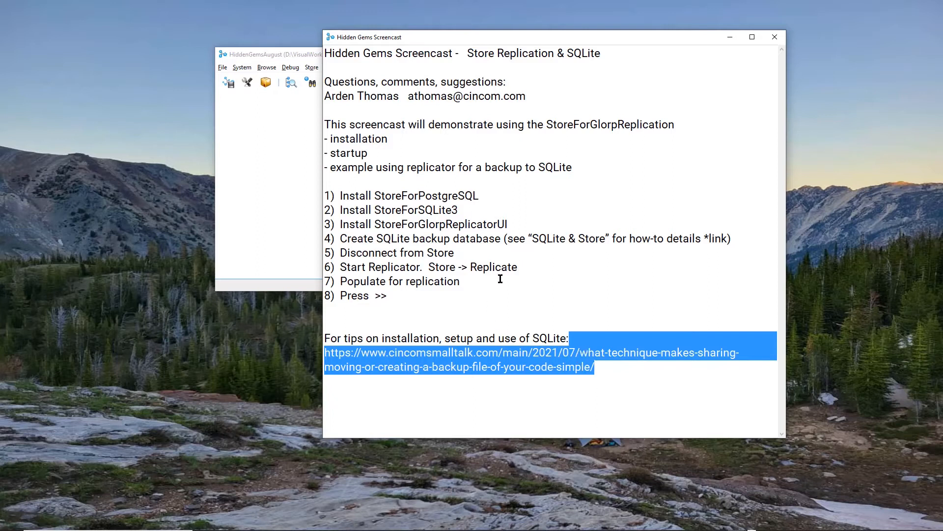
Step: Start a new Store repository connection with the SQLite3Connection interface and clear its environment value
left_click(287, 127)
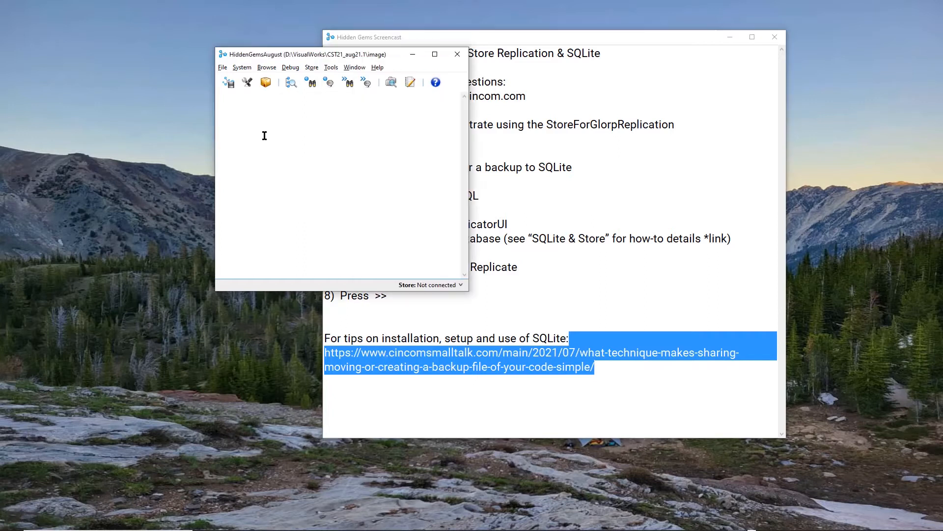
left_click(311, 67)
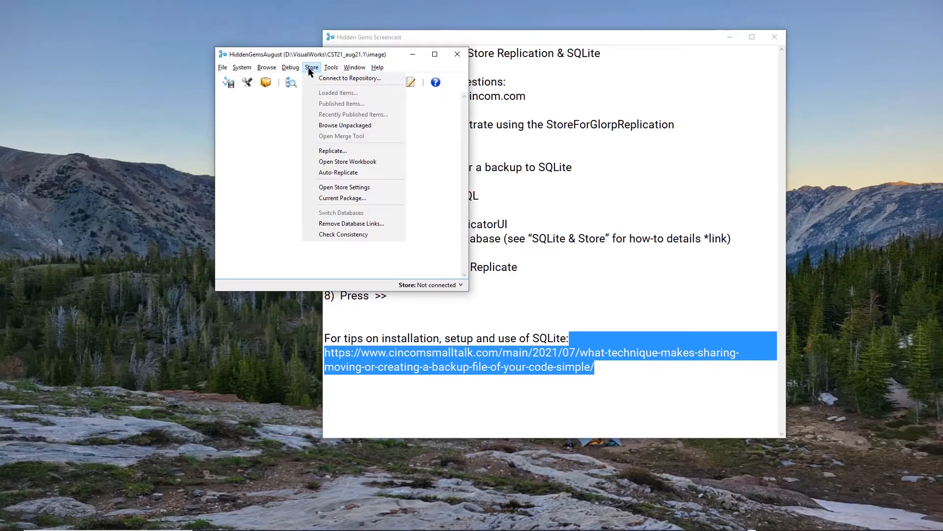
left_click(323, 79)
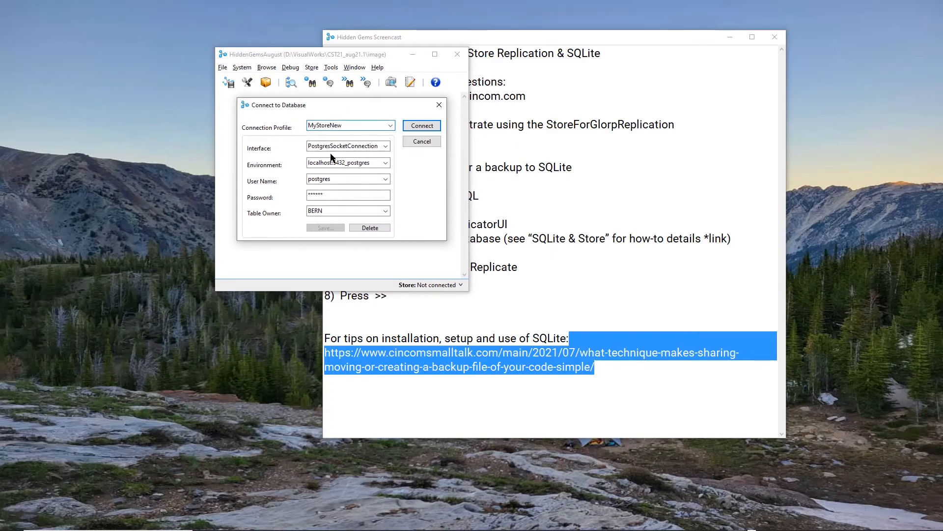
left_click(385, 146)
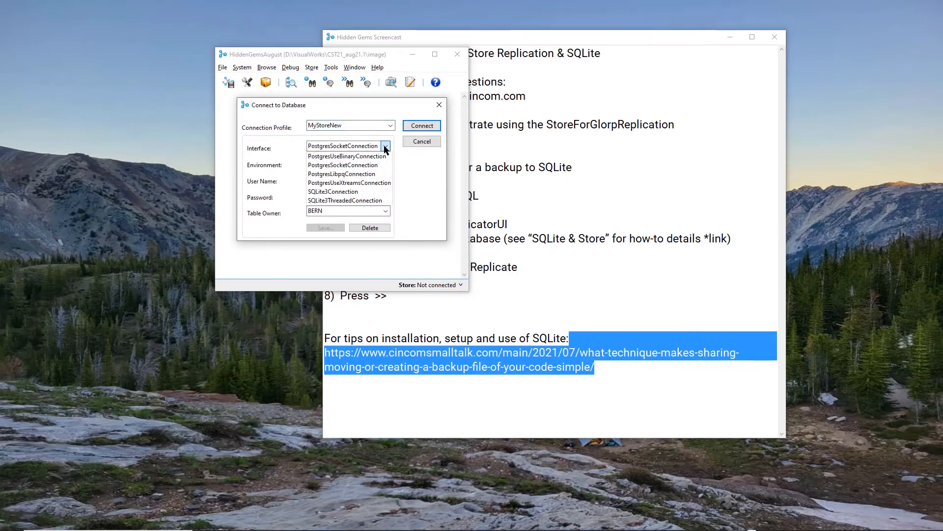
left_click(343, 192)
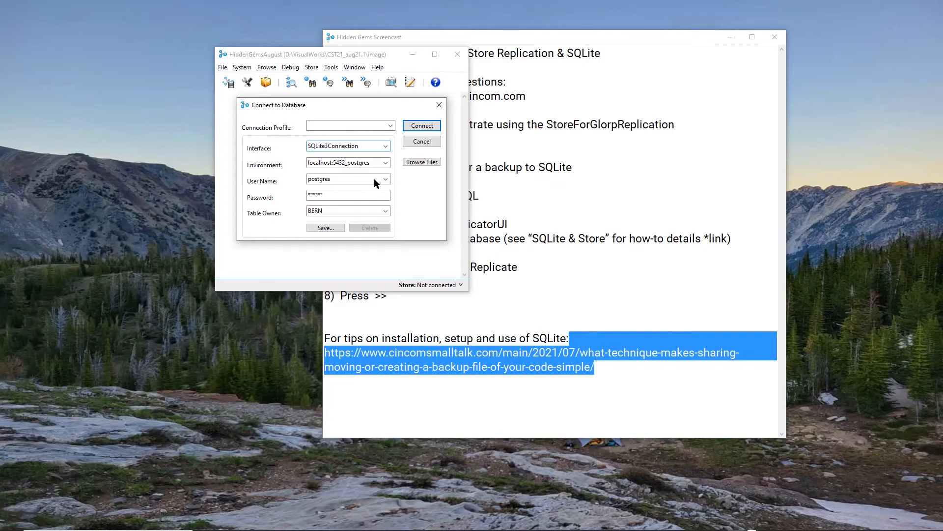
left_click(372, 163)
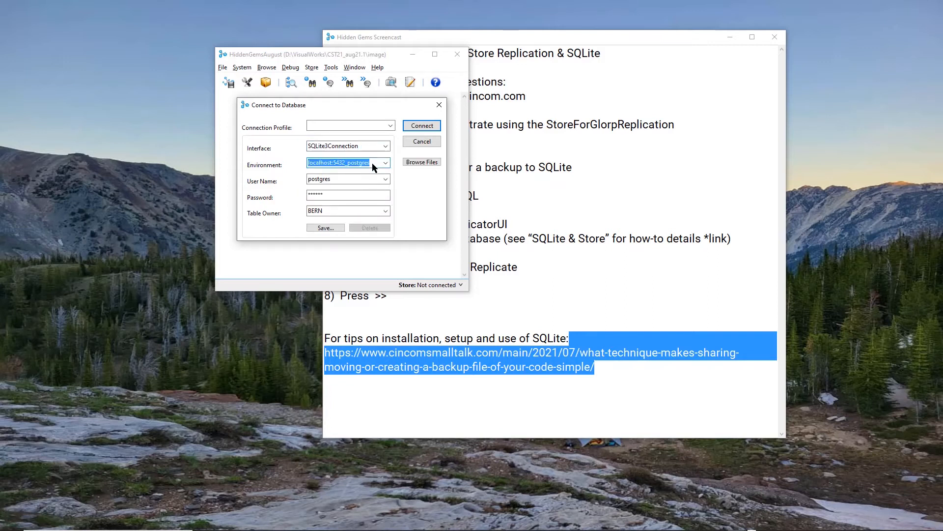
key("BackSpace")
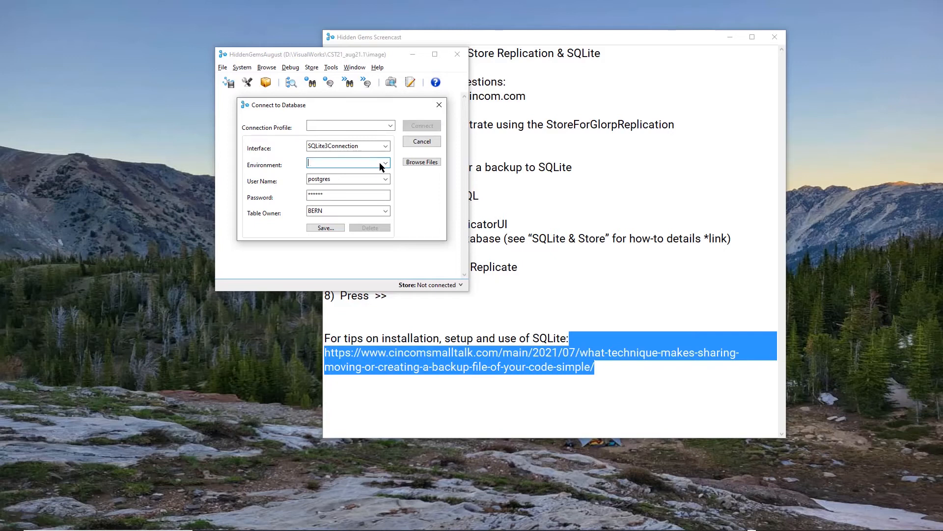
Step: Enter the database user name for the connection and clear the password field
left_click(345, 179)
type("arden")
key("Tab")
key("BackSpace")
Step: Set the connection's environment to a new database file named Backup2.sqlite in the image folder
left_click(421, 163)
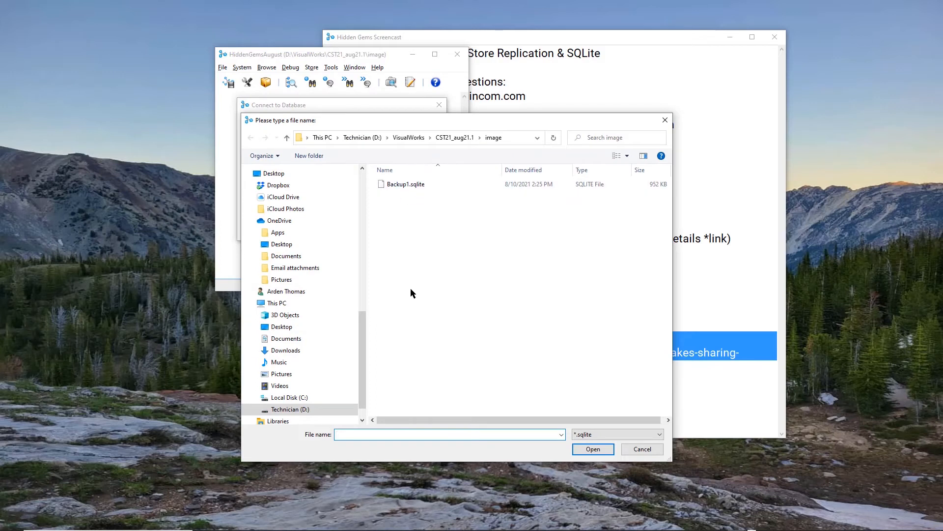
type("Backup2.sqlite")
left_click(591, 449)
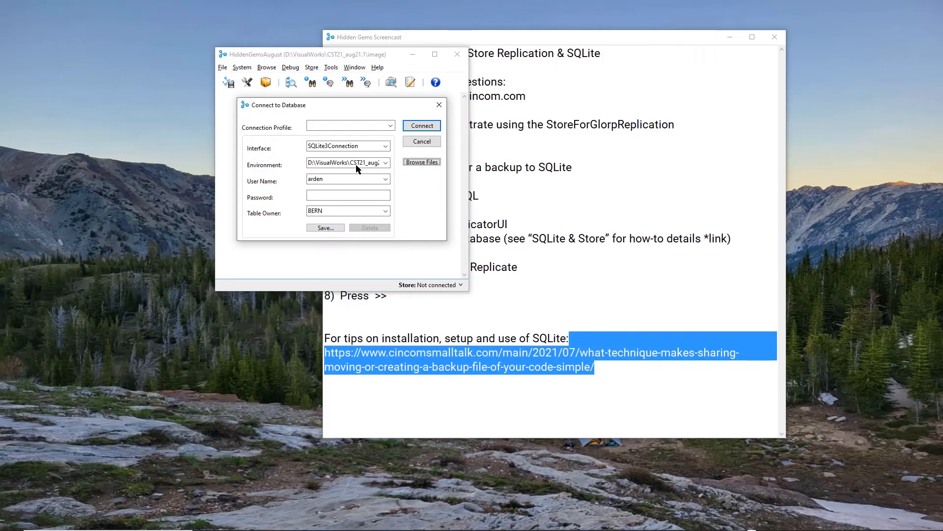
Step: Save the SQLite connection settings as a profile named Backup2
left_click(320, 228)
type("Backup2")
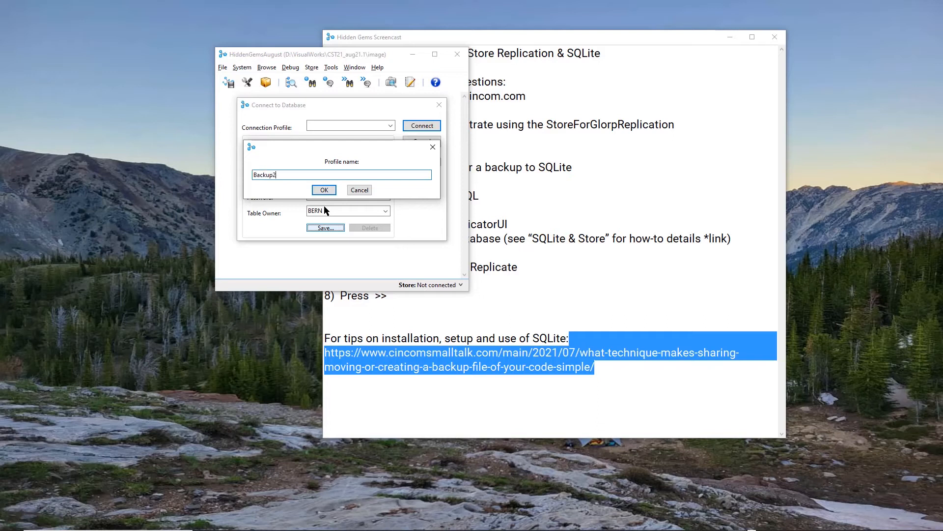
left_click(323, 189)
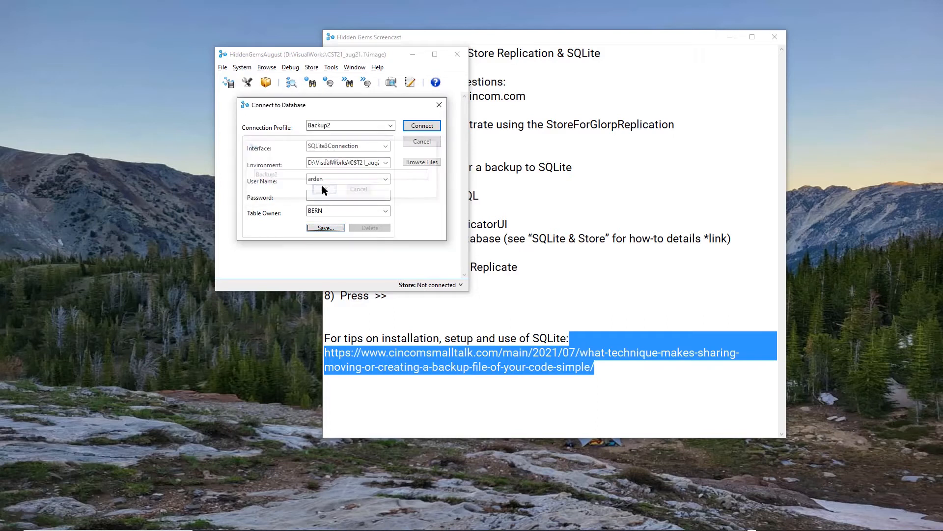
Step: Connect with the Backup2 profile and install the Store database tables, naming the repository Backup2
left_click(413, 126)
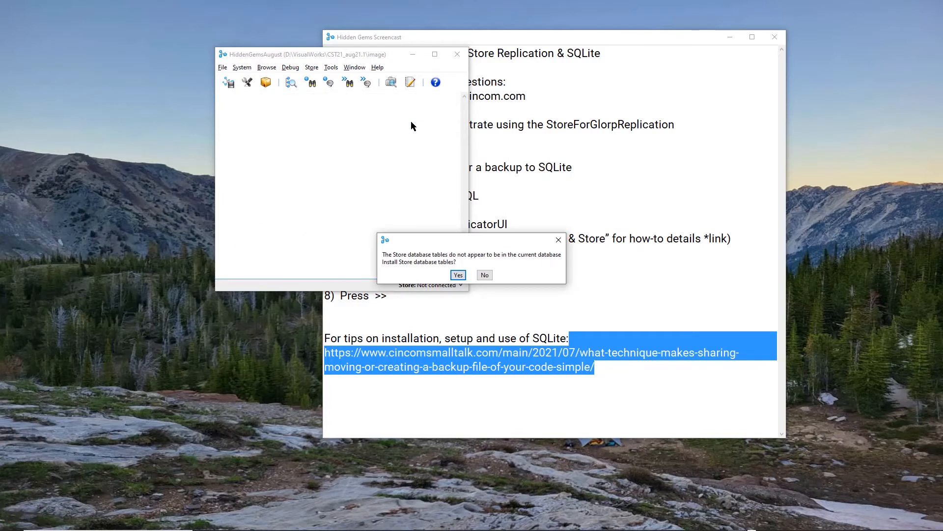
left_click(460, 275)
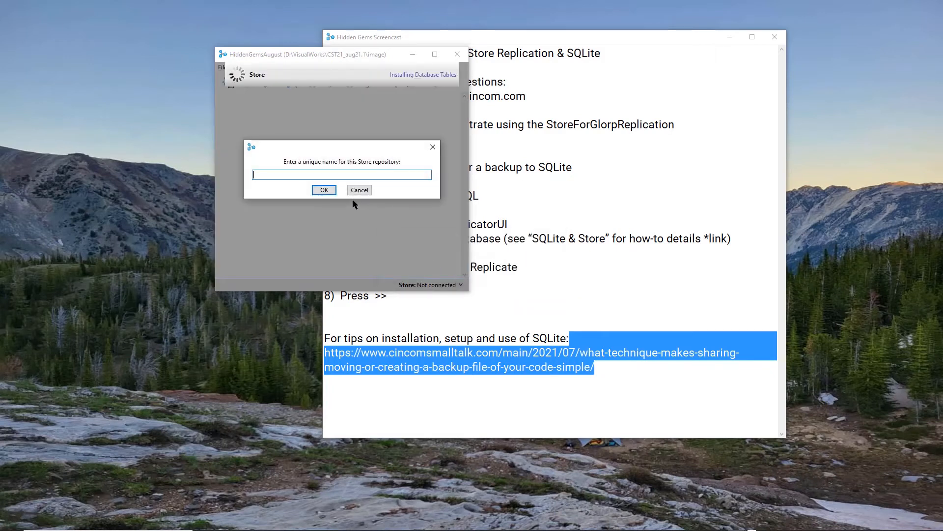
type("Backup2")
left_click(324, 190)
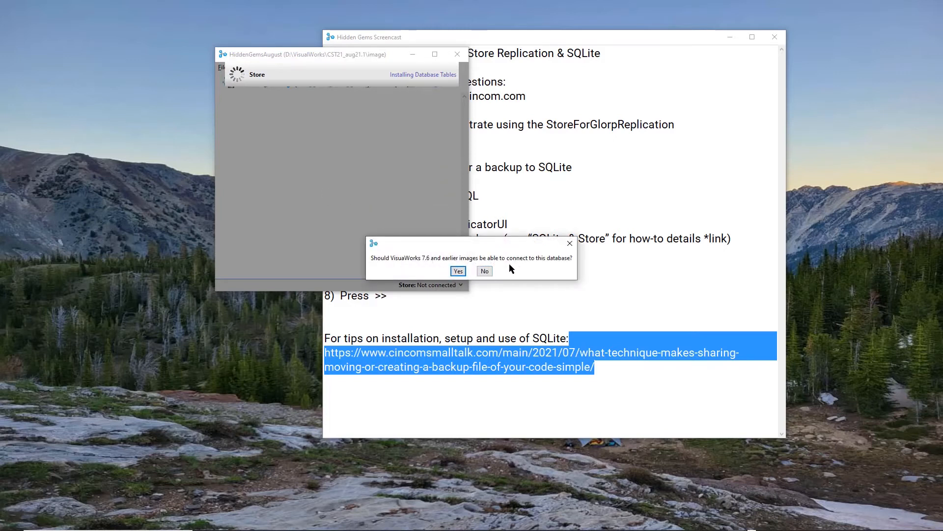
Step: Decline database access for VisualWorks 7.6 and earlier images, and skip installing the management policies
left_click(484, 271)
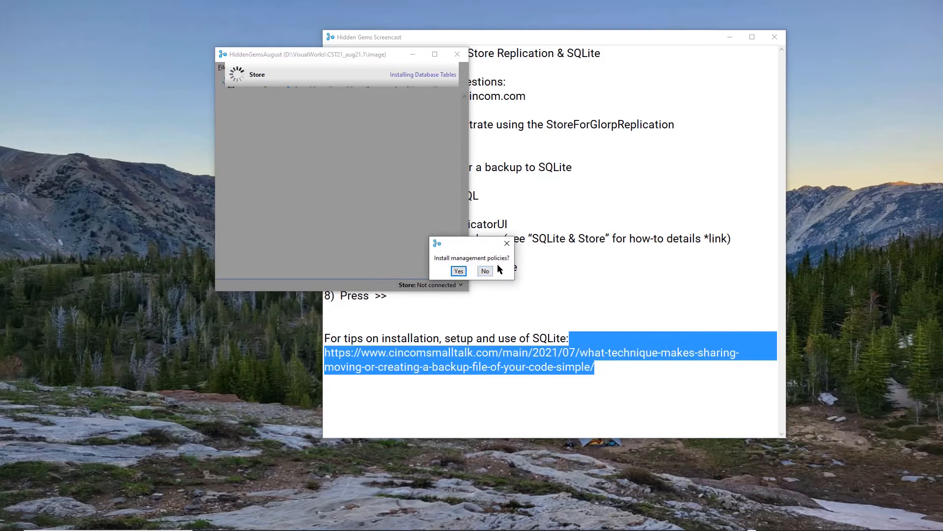
left_click(486, 271)
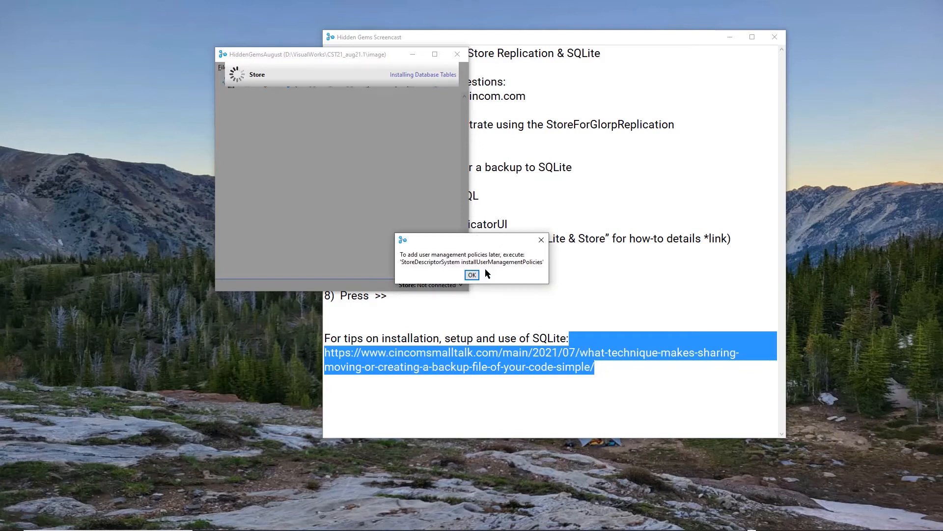
left_click(471, 275)
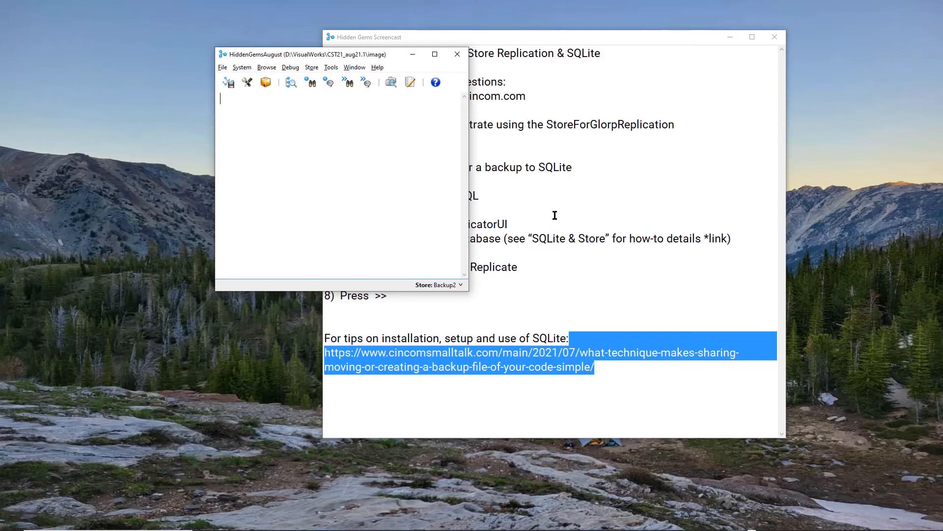
Step: Disconnect from the Backup2 repository and open the Store Replication tool
left_click(539, 168)
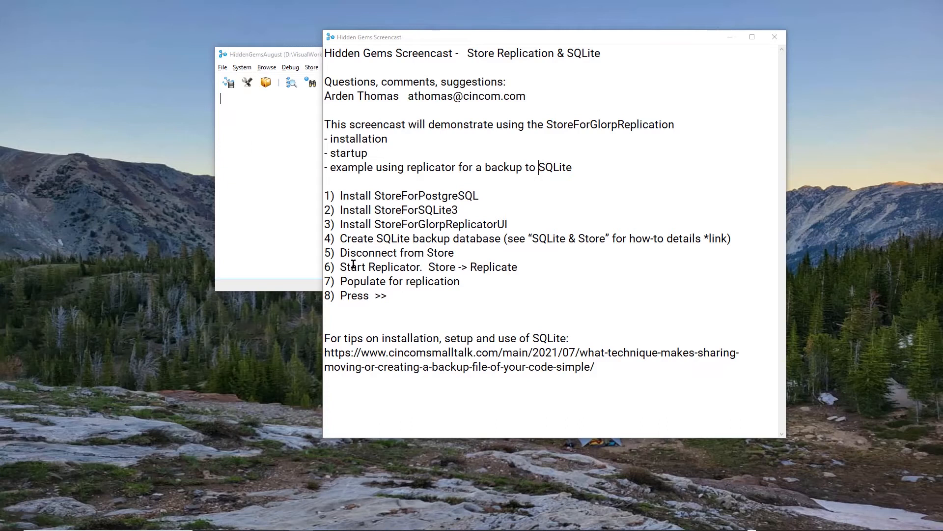
left_click(268, 173)
left_click(312, 68)
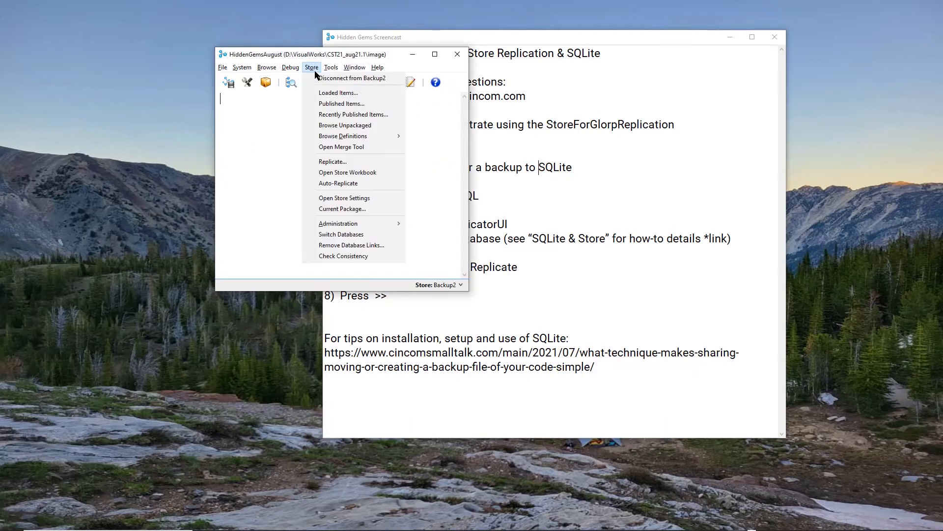
left_click(319, 79)
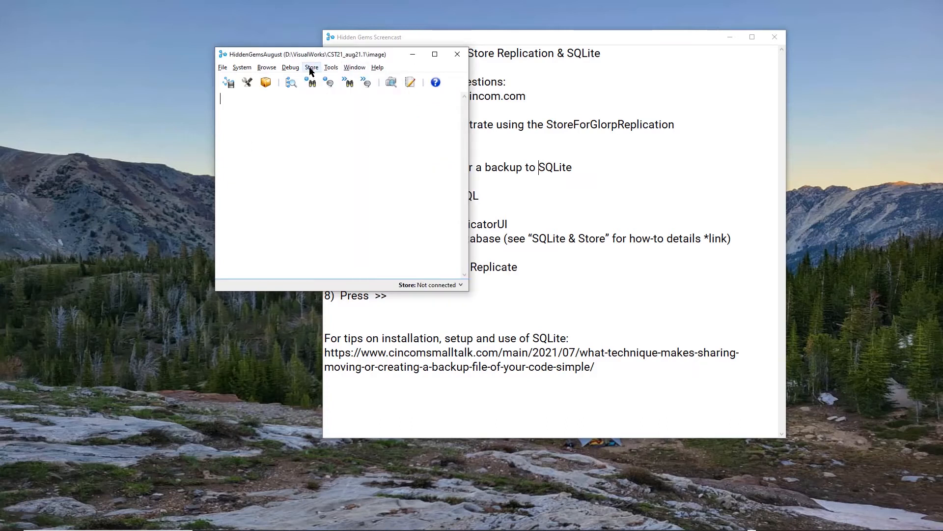
left_click(311, 69)
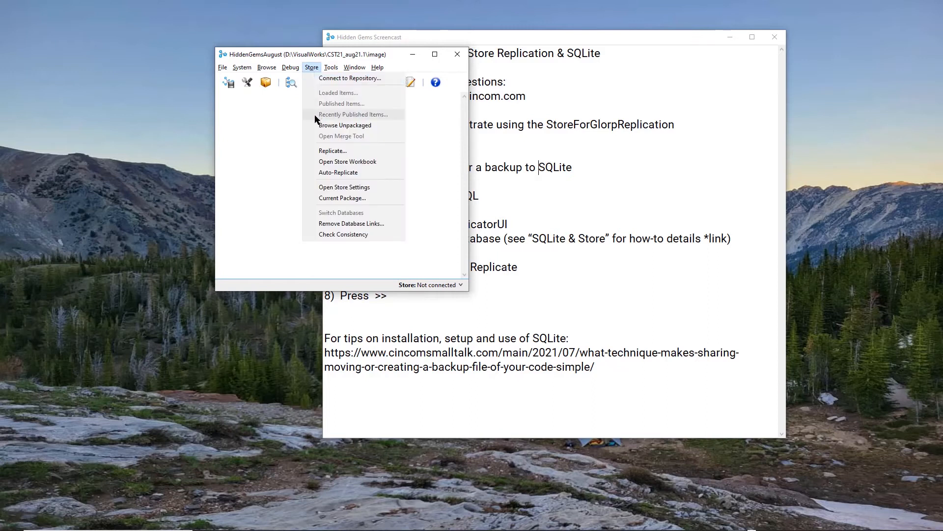
left_click(332, 153)
left_click_drag(280, 33, 490, 53)
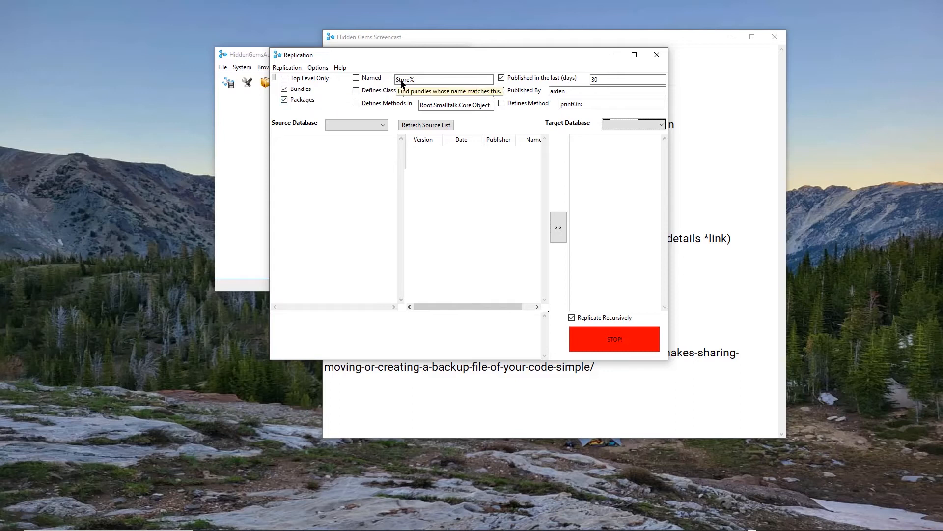
Step: Use MyStoreNew as the replication source and filter it by the name Stock% only, turning off the publisher and publication-age filters
left_click(382, 126)
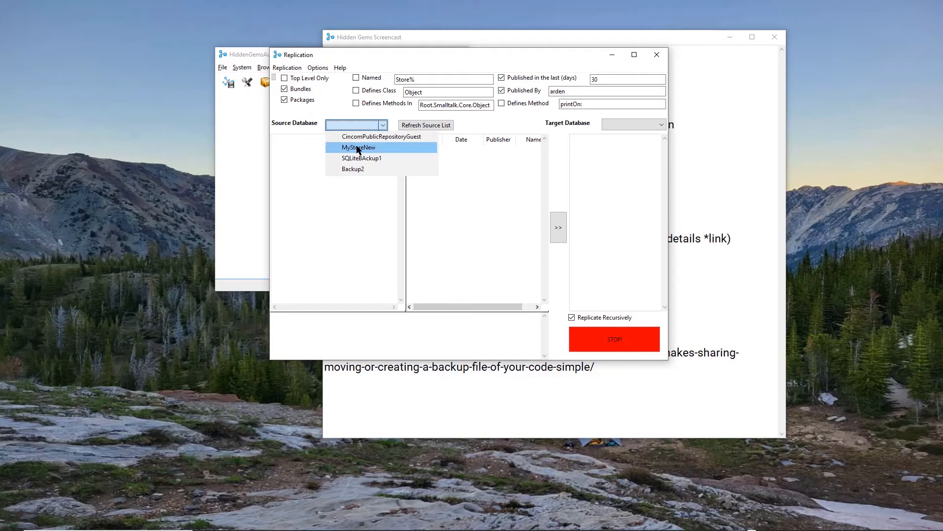
left_click(357, 147)
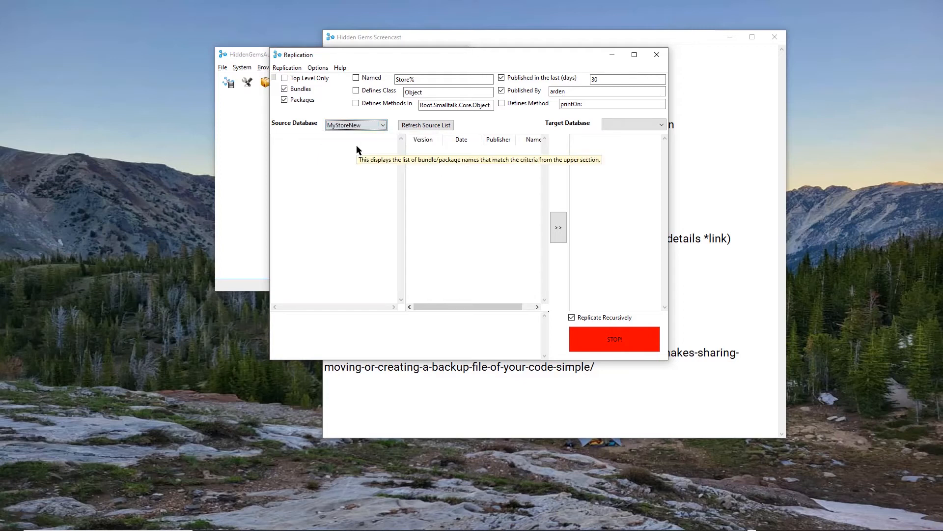
double_click(402, 81)
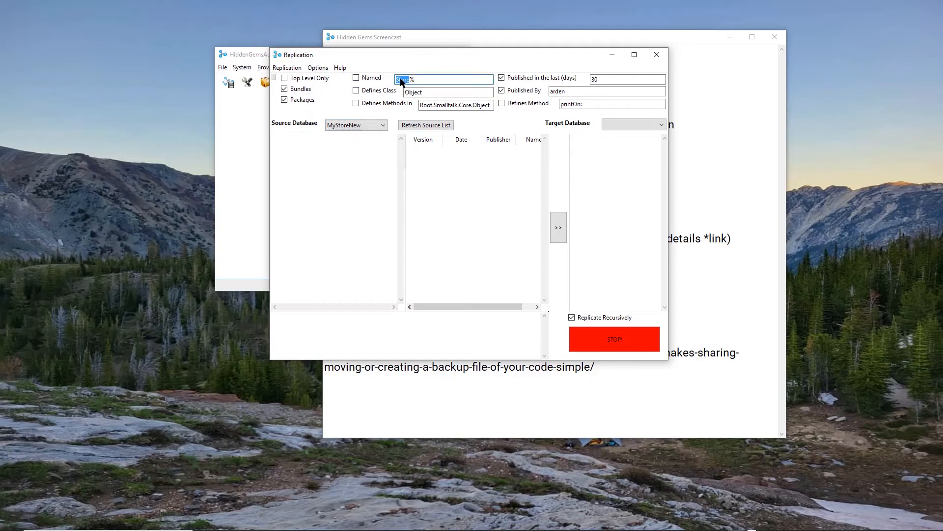
type("Stock")
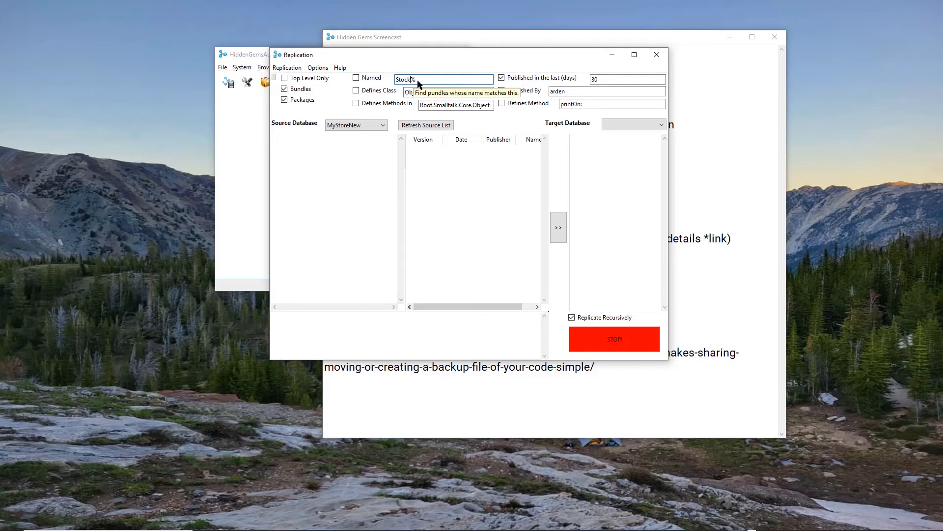
left_click(356, 77)
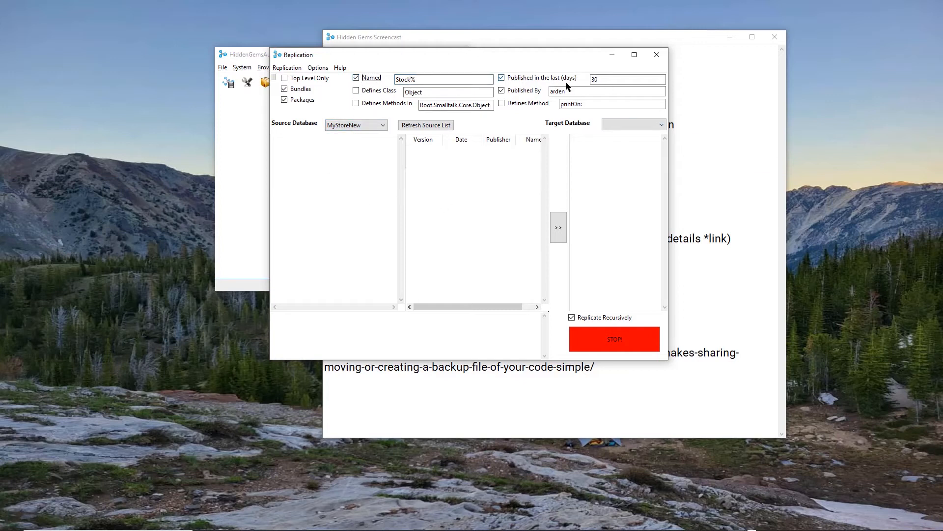
left_click(501, 91)
left_click(501, 78)
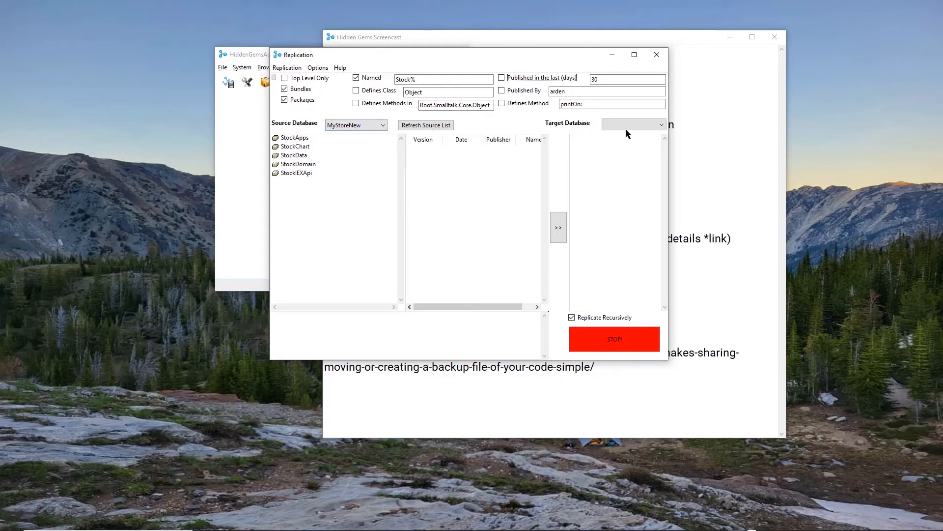
Step: Set Backup2 as the target database and replicate the listed Stock packages into it
left_click(640, 128)
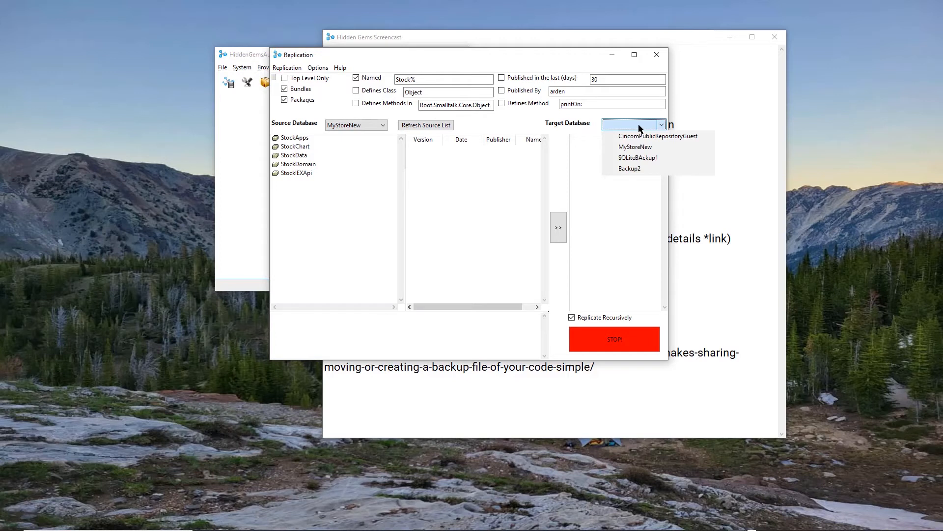
left_click(630, 169)
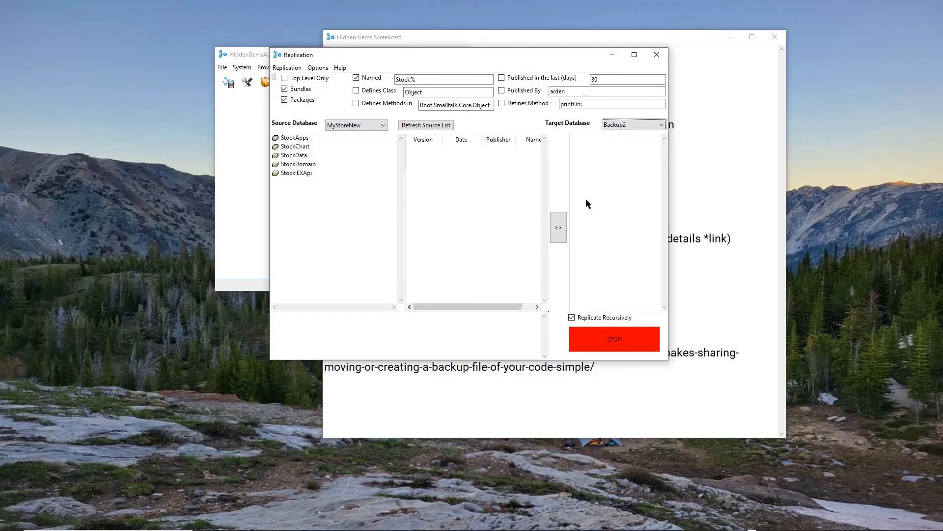
left_click(557, 235)
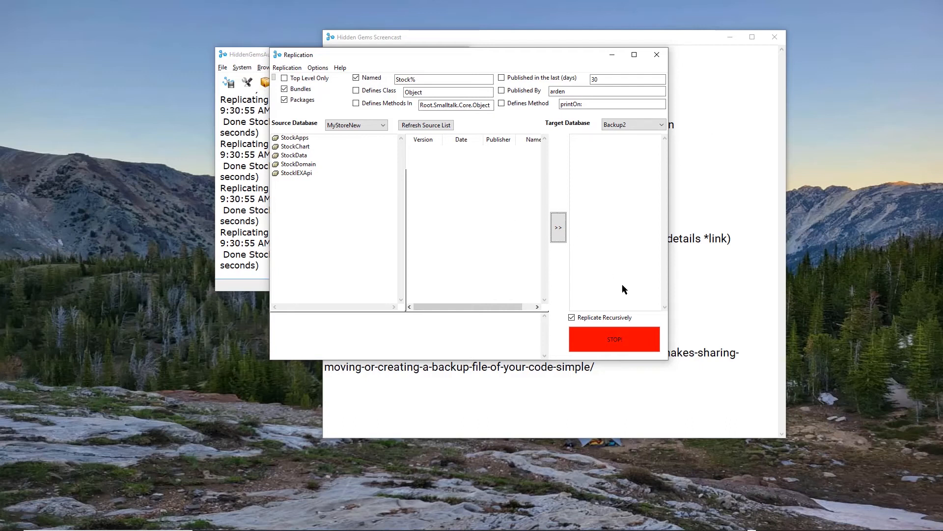
mouse_move(622, 290)
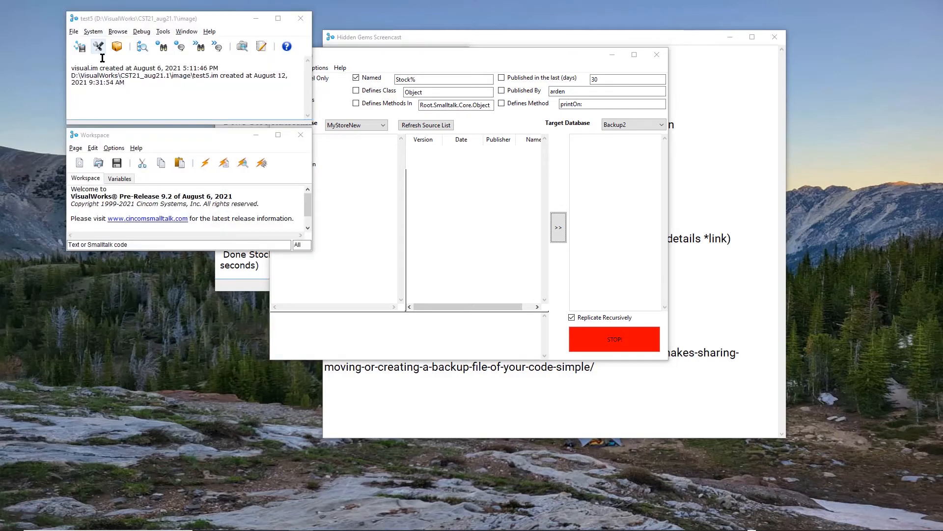
Step: Load the StoreForSQLite3 parcel into the test5 image
left_click(93, 33)
left_click(99, 40)
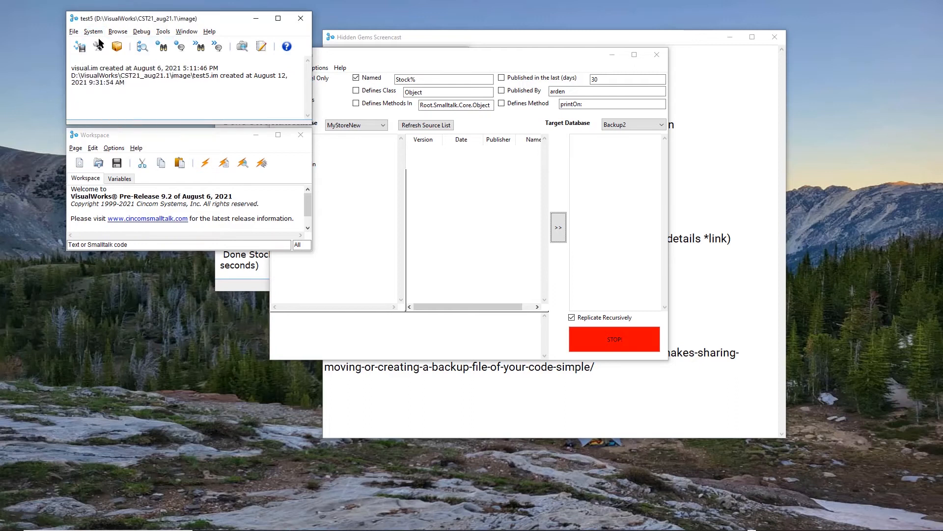
type("store")
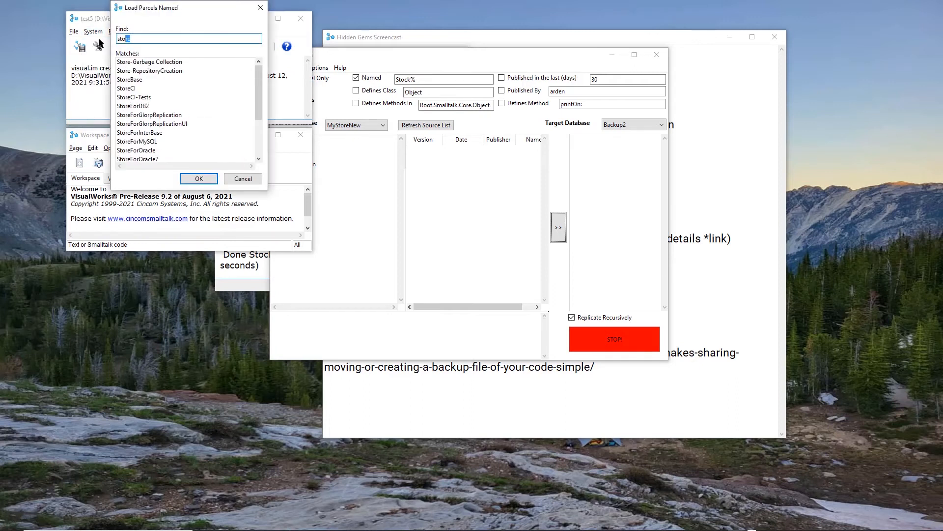
type("fors")
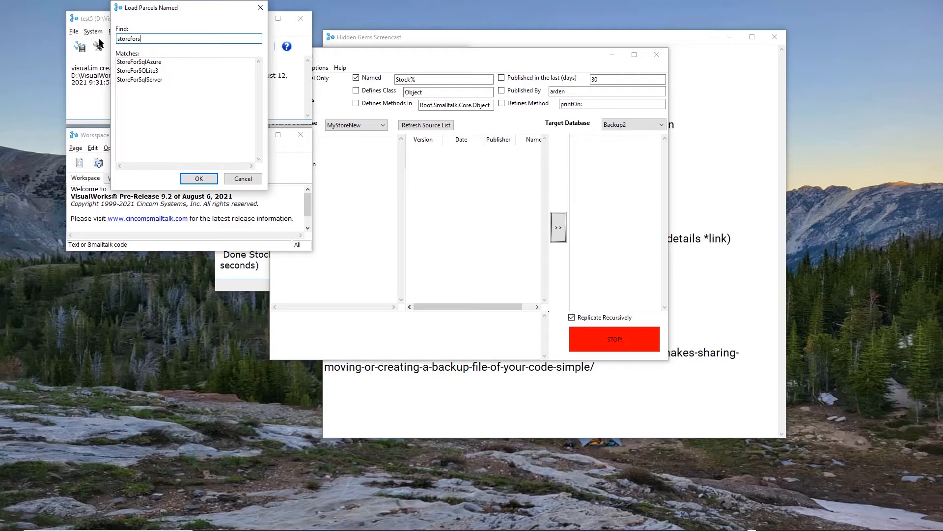
left_click(149, 71)
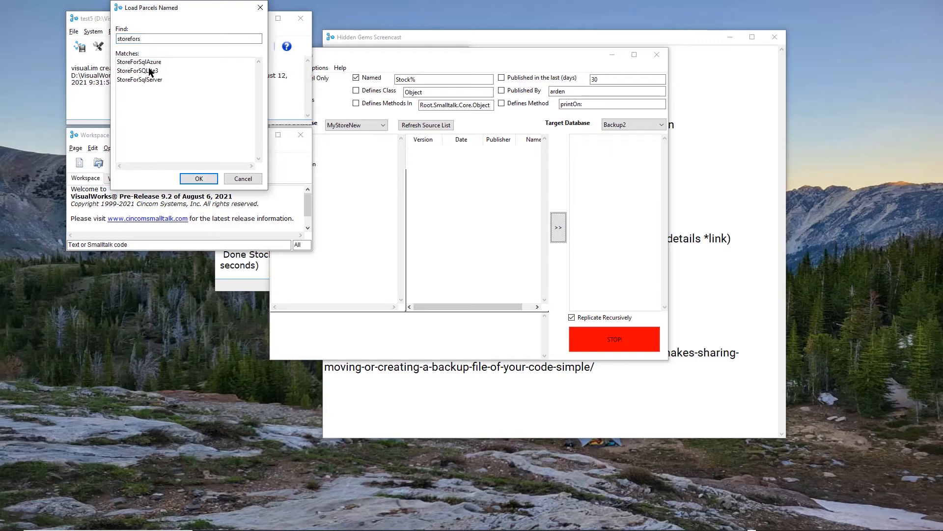
left_click(198, 179)
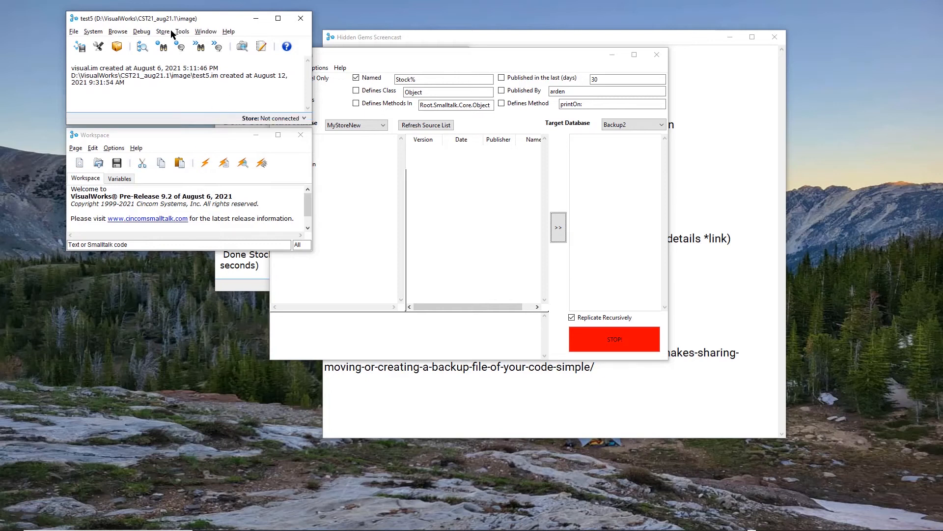
Step: Connect the test5 image to the Backup2.sqlite database file, entering the user name
left_click(162, 32)
left_click(170, 40)
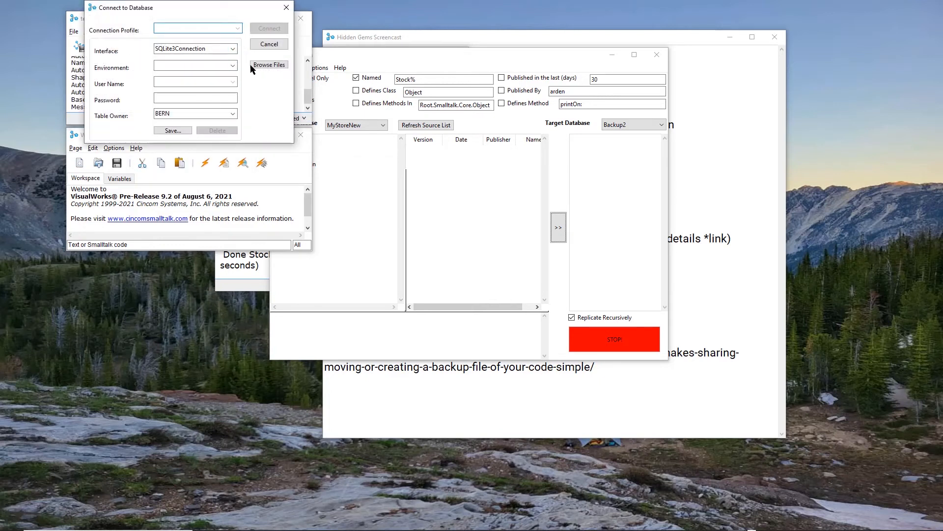
left_click(260, 65)
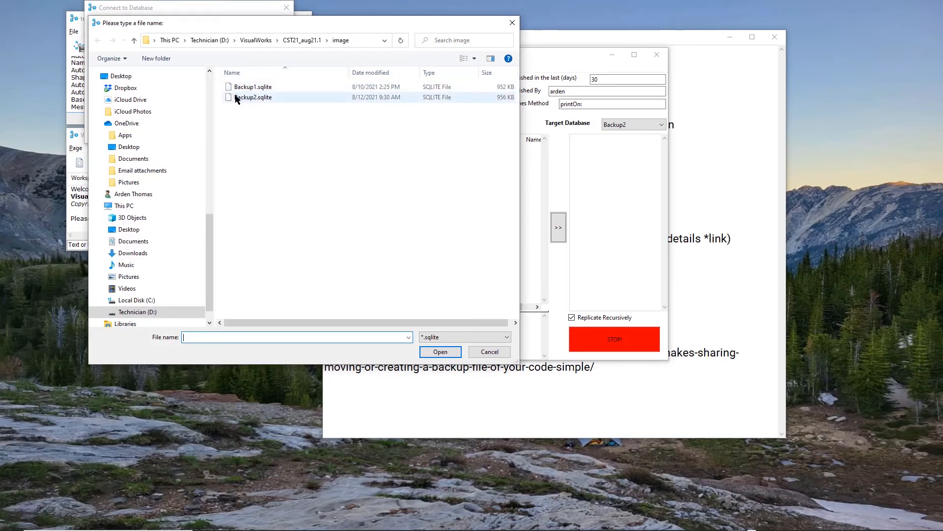
double_click(251, 98)
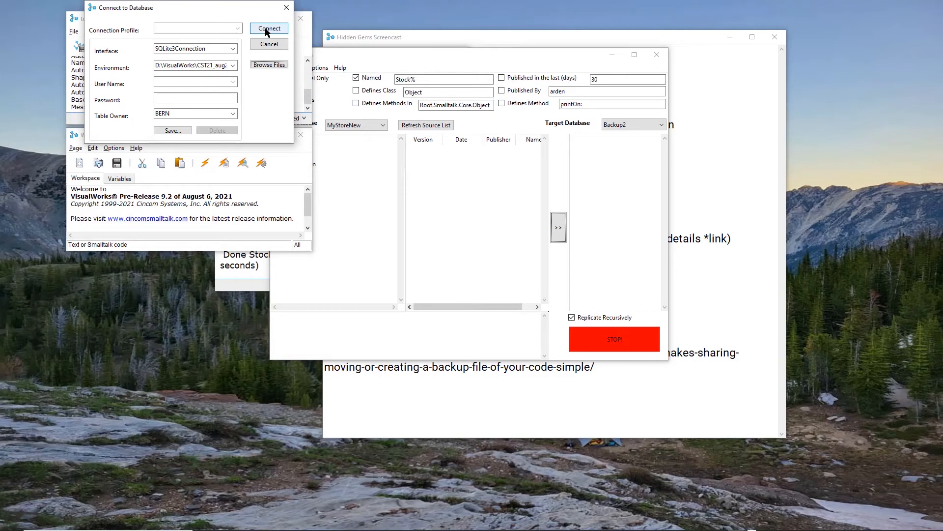
left_click(184, 82)
type("arden")
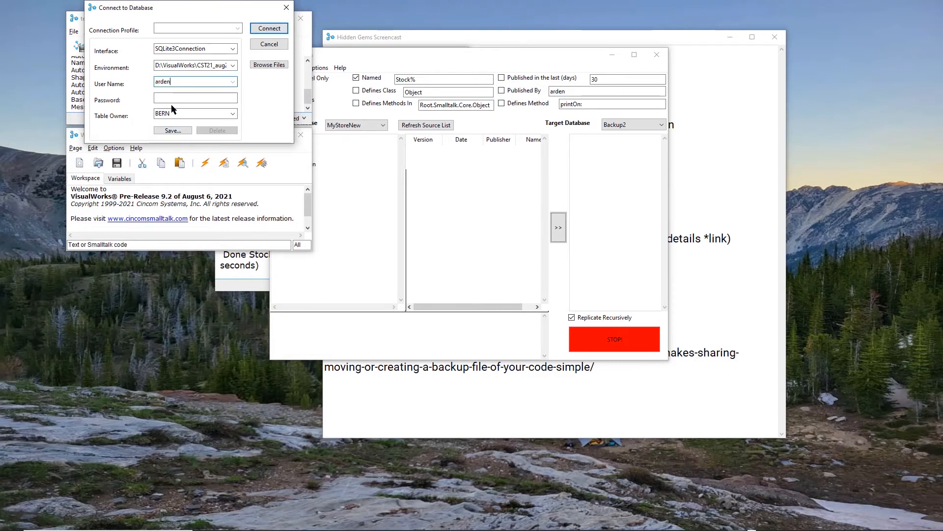
left_click(279, 31)
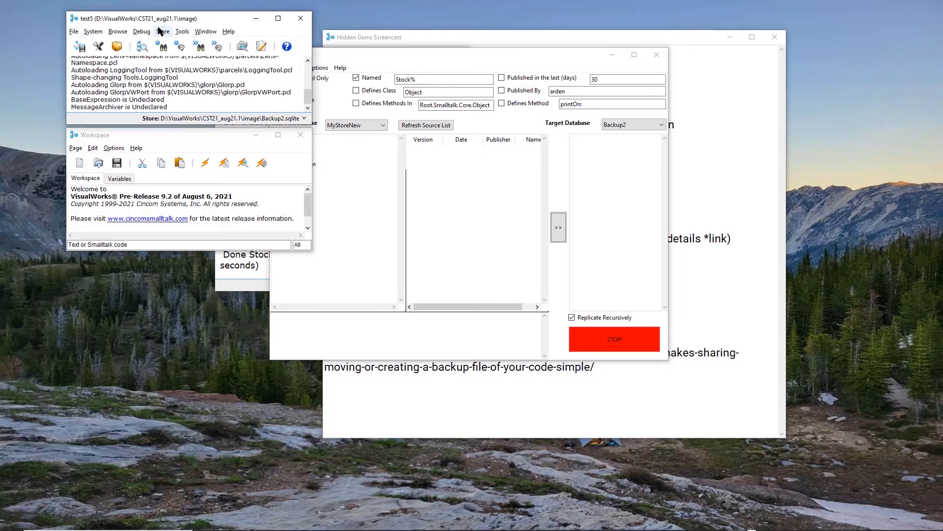
Step: List the published items in the Backup2 repository
left_click(163, 32)
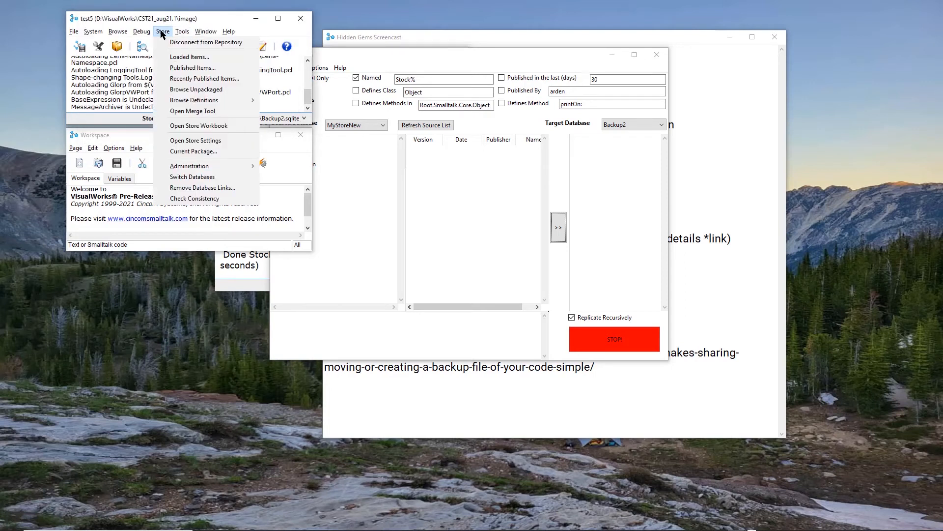
left_click(189, 68)
left_click_drag(361, 137, 294, 82)
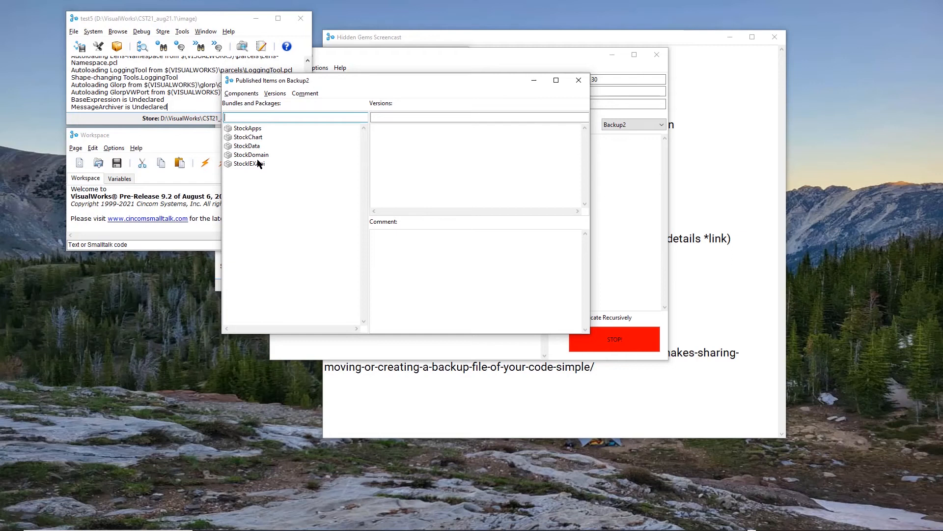
Step: Browse version 1.0.6 of the StockApps package from the published items
left_click(247, 129)
left_click(392, 128)
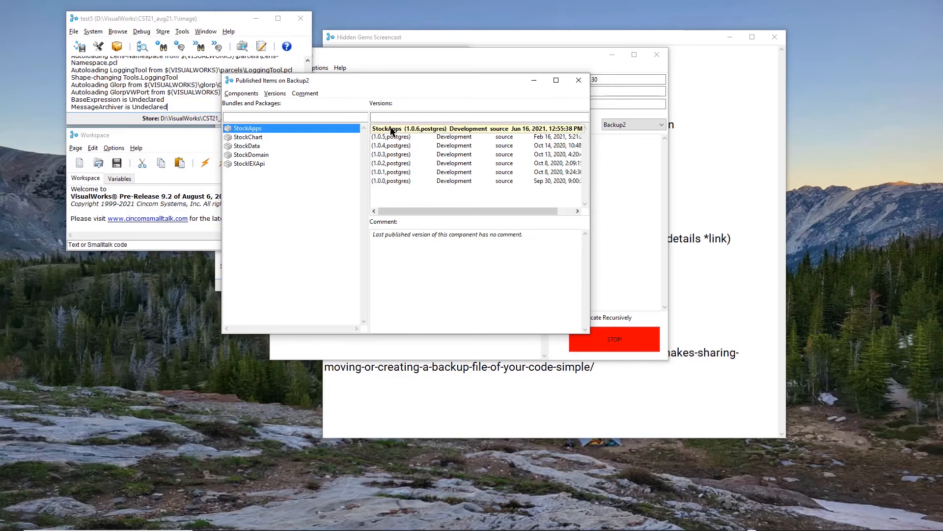
right_click(394, 128)
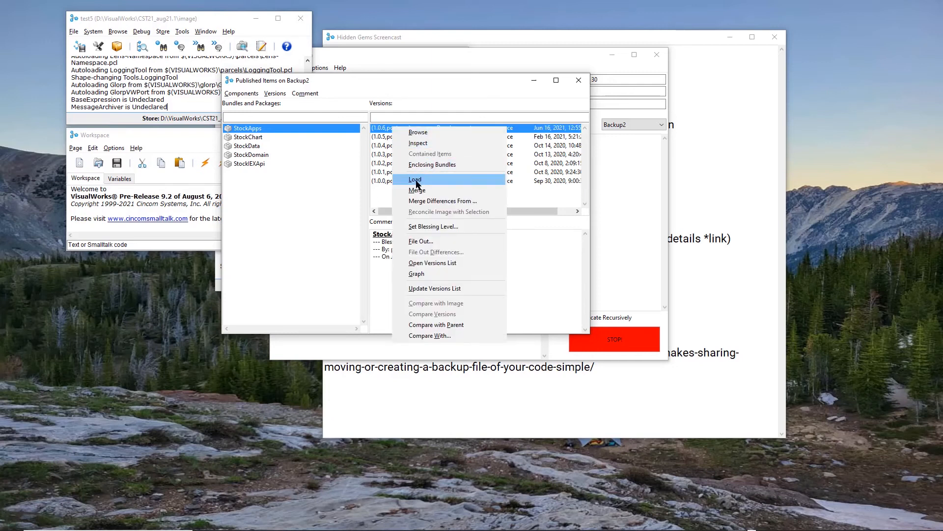
left_click(380, 145)
right_click(401, 128)
left_click(414, 134)
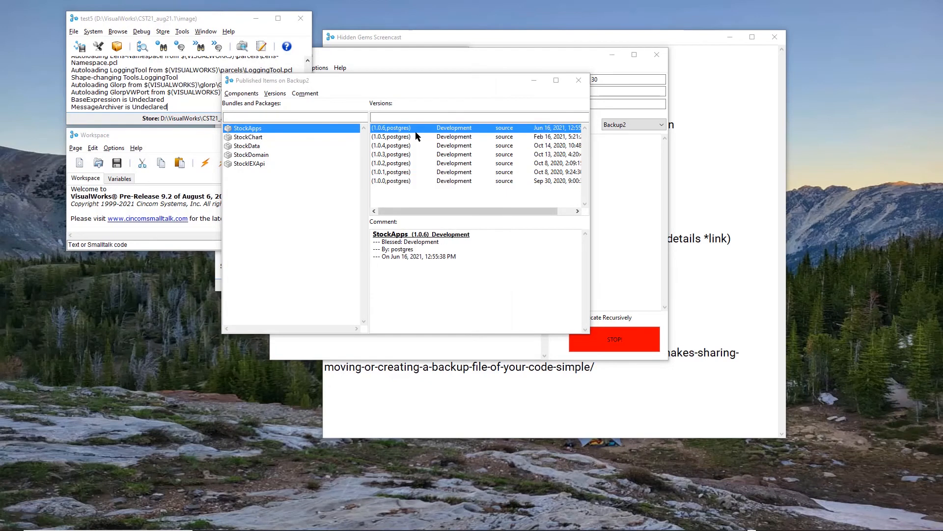
left_click(165, 113)
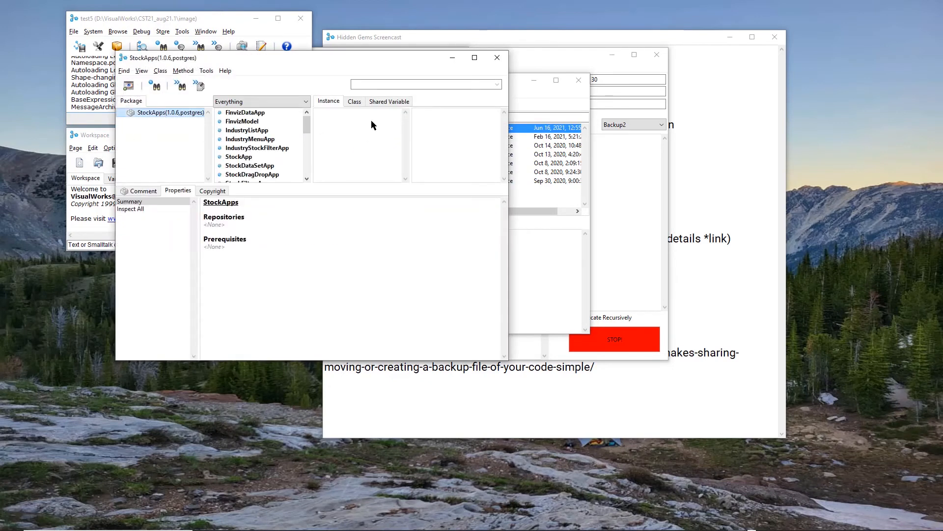
Step: Examine the IndustryMenuApp class and the source of its sectorIndustryMenu, initialize and industryHolder methods
left_click(246, 132)
left_click(246, 140)
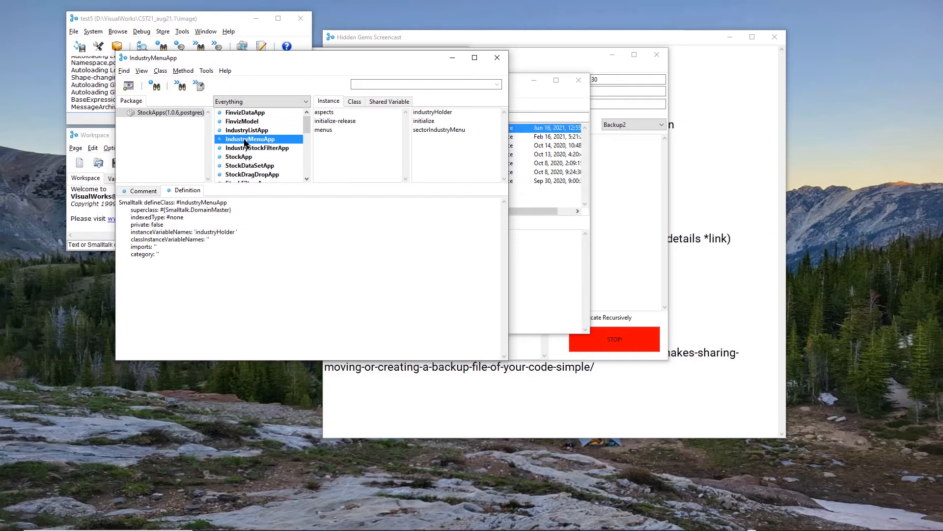
left_click(424, 130)
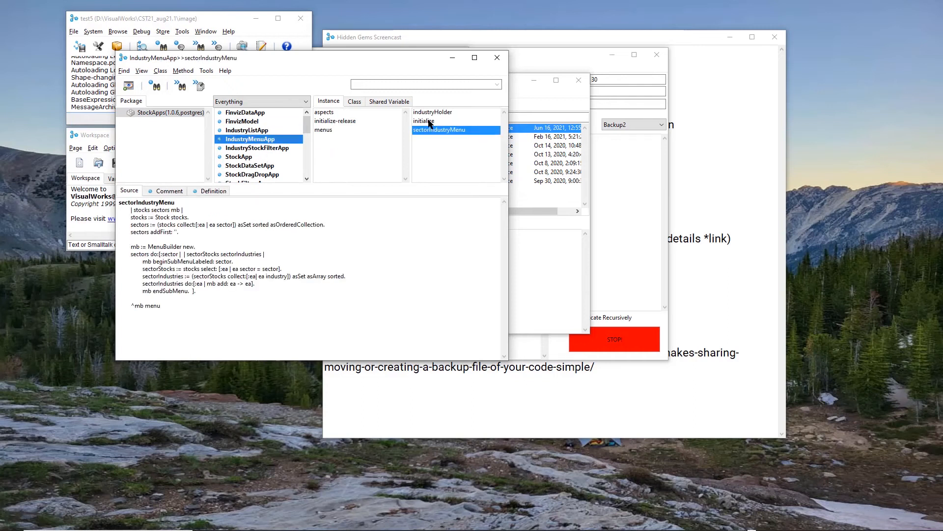
left_click(427, 121)
left_click(431, 112)
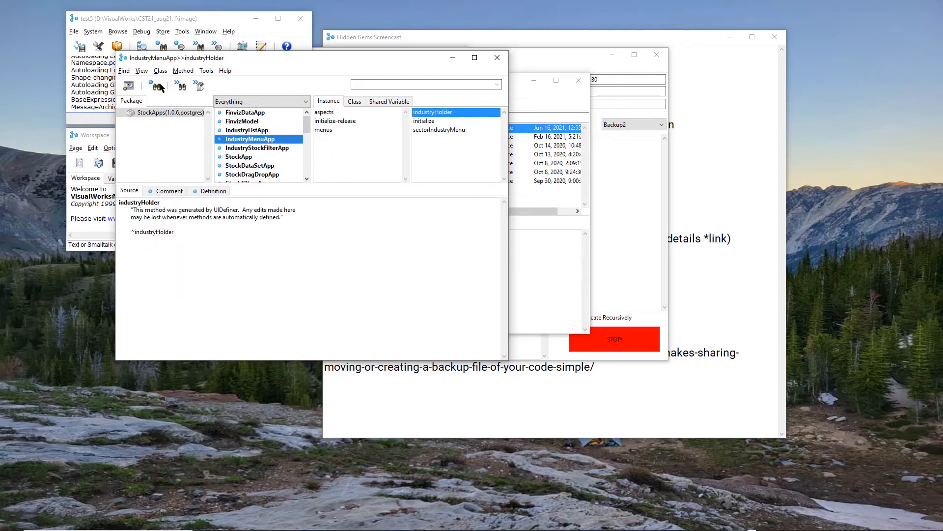
left_click_drag(382, 58, 346, 174)
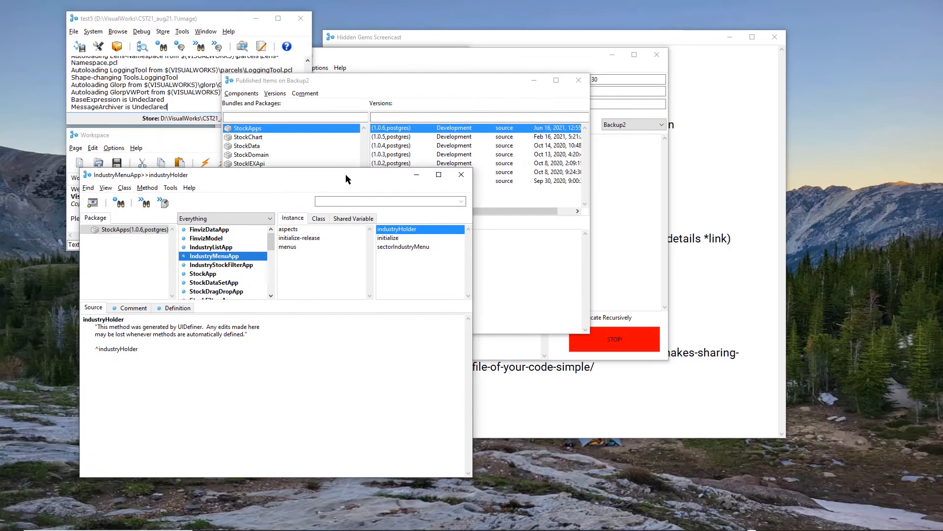
Step: Browse version 1.0.3 of the StockDomain package from the published items on Backup2
left_click(241, 147)
left_click(248, 155)
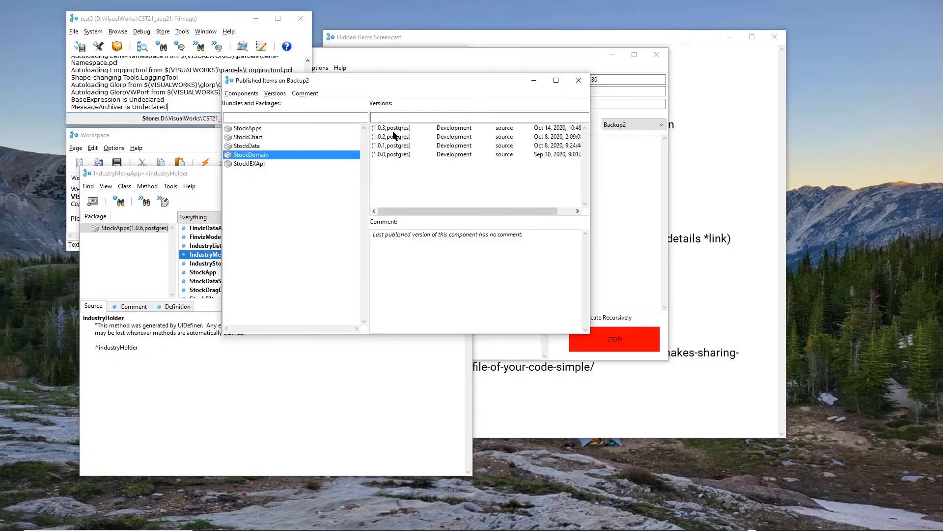
left_click(393, 128)
right_click(403, 128)
left_click(430, 131)
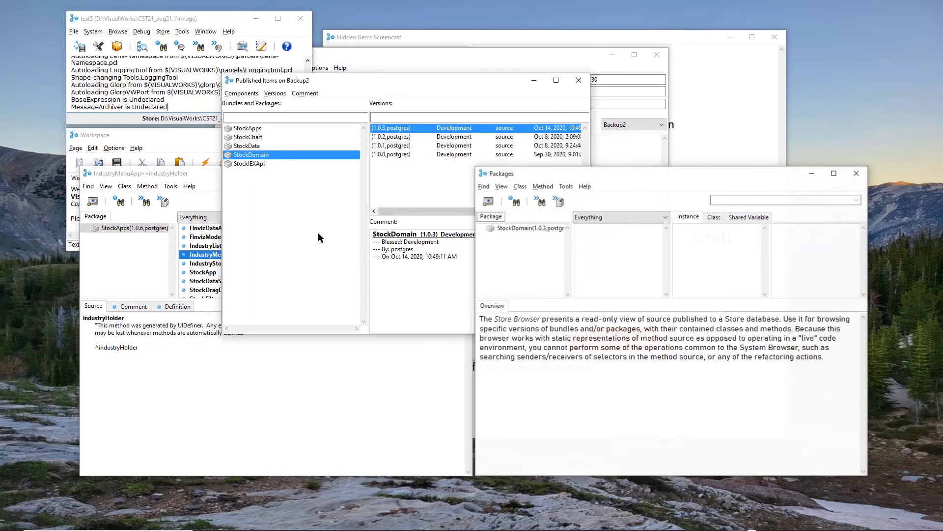
Step: Examine the Stock class in the published StockDomain package and the source of its class-side clear and csvElements: methods
left_click(541, 229)
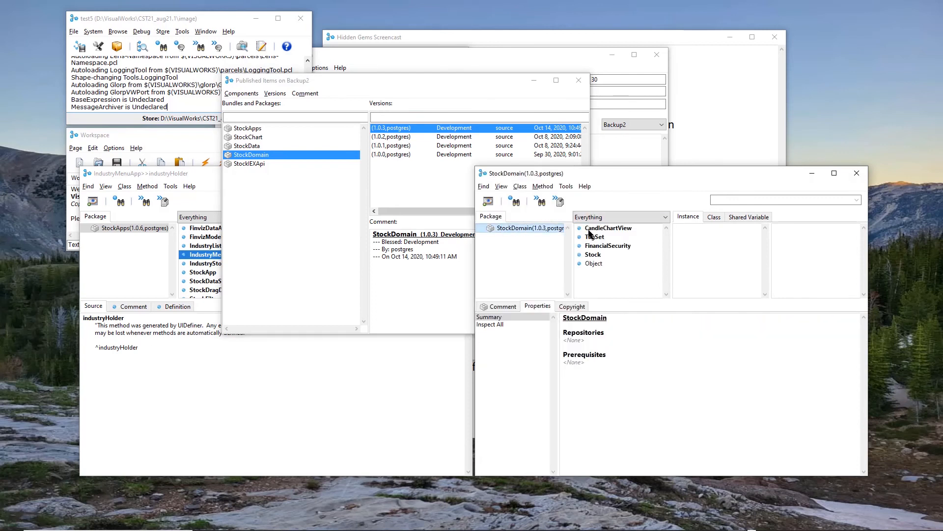
left_click(595, 255)
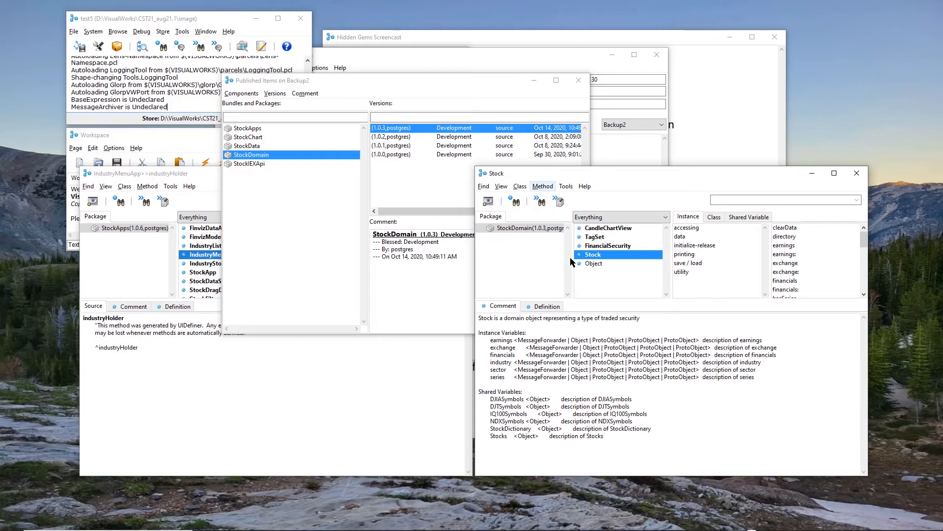
left_click(715, 217)
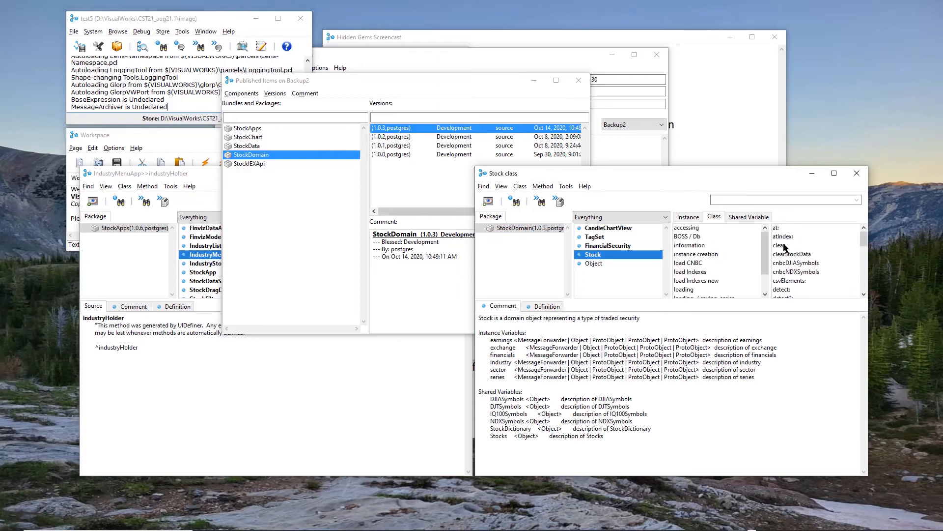
left_click(789, 253)
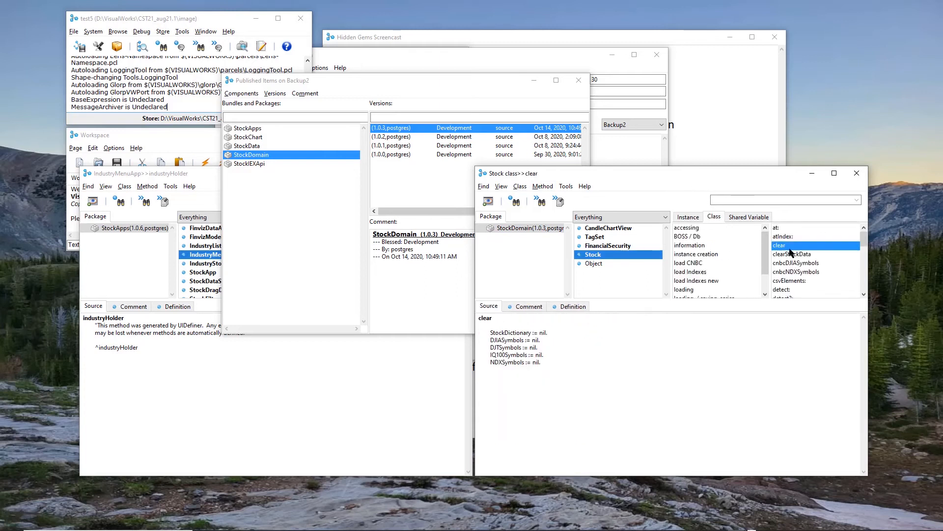
scroll(796, 278, "down", 1)
left_click(795, 273)
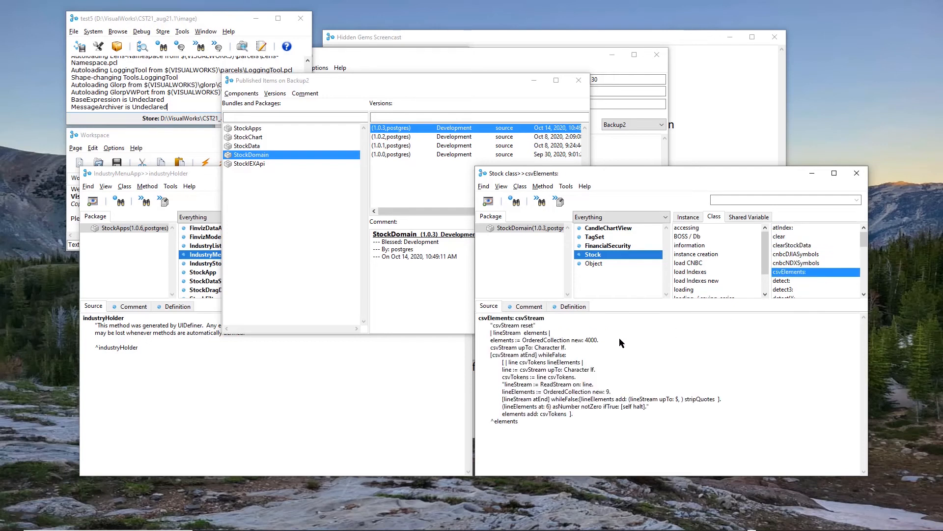
Step: Load version 1.0.3 of the StockDomain package from Backup2 into the test5 image
left_click_drag(609, 175, 489, 140)
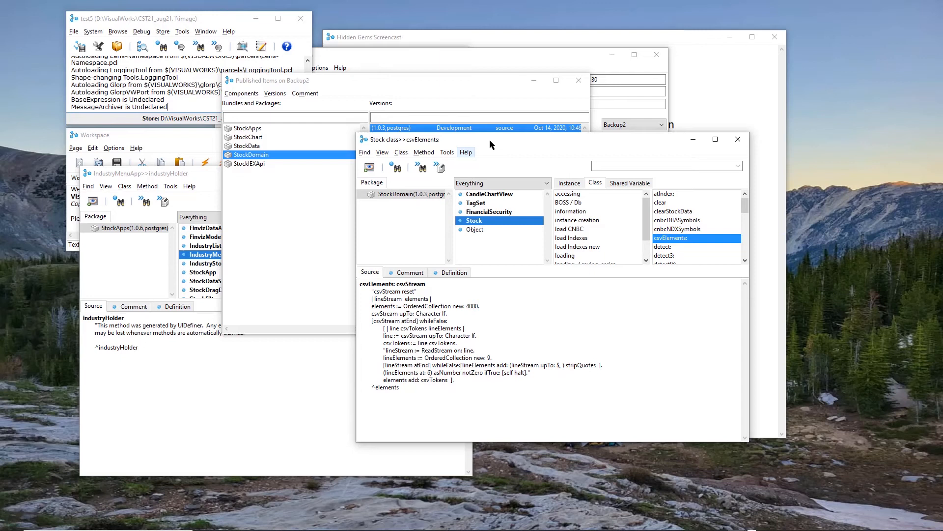
right_click(447, 128)
left_click(485, 175)
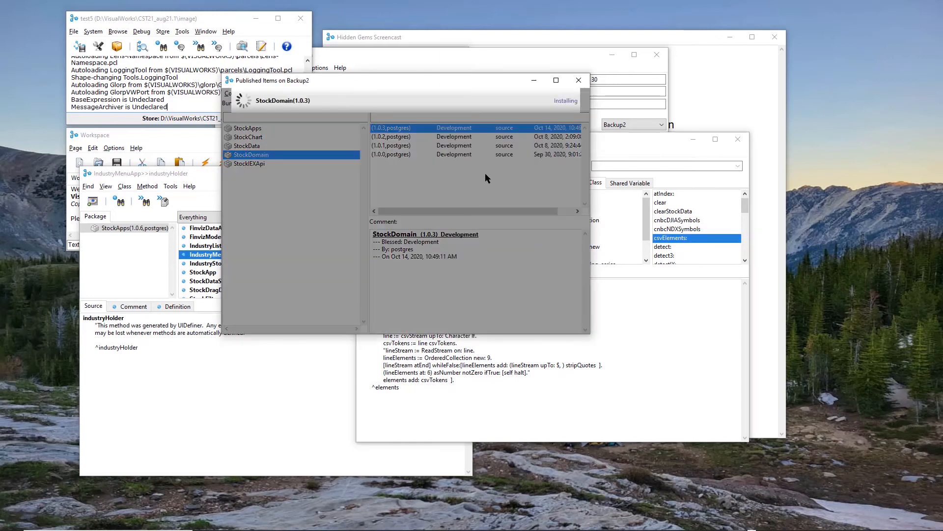
Step: Open a System Browser on the loaded StockDomain package and examine the Stock class's class-side clear method
left_click(141, 49)
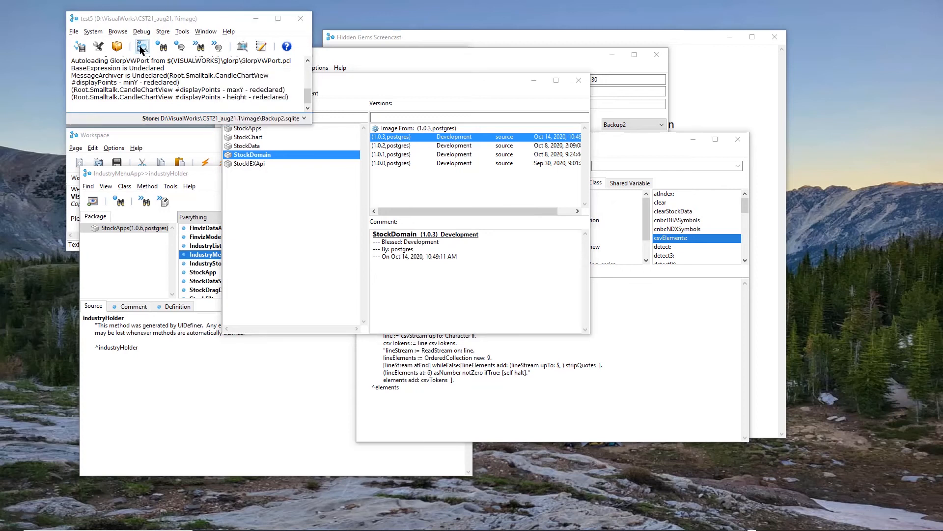
scroll(166, 150, "down", 6)
scroll(164, 146, "down", 2)
left_click(160, 148)
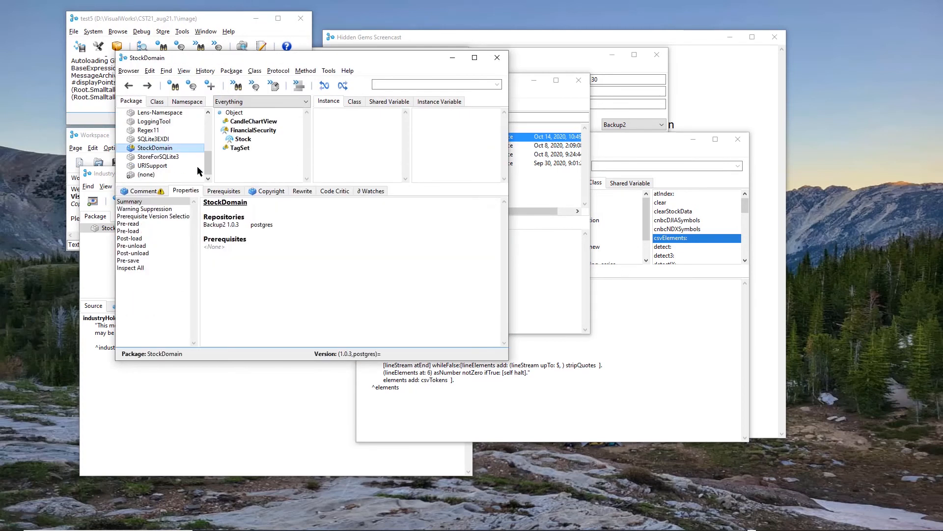
left_click(241, 139)
left_click(354, 101)
left_click(436, 122)
left_click(437, 131)
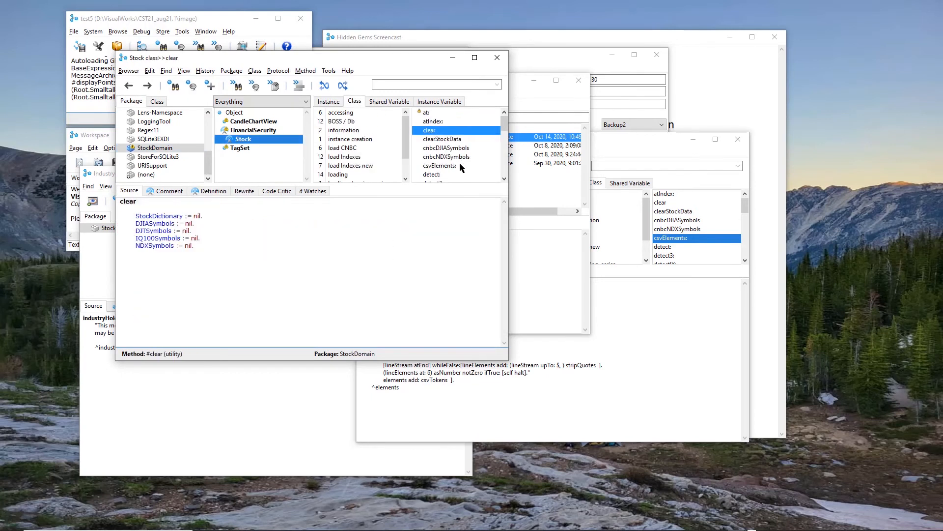
left_click_drag(389, 57, 548, 133)
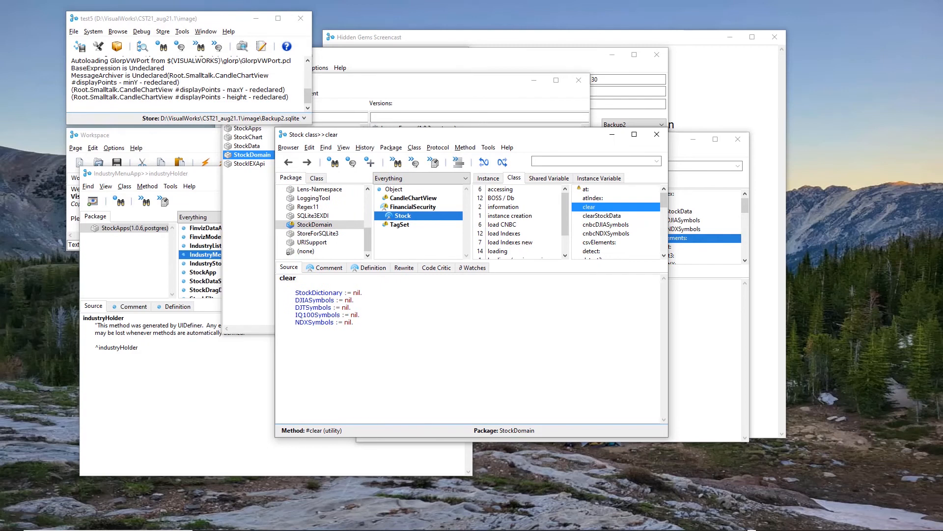
Step: Review the Hidden Gems Screencast notes, covering the Store component installs, the StoreForGlorpReplication topic and the contact details
left_click(737, 67)
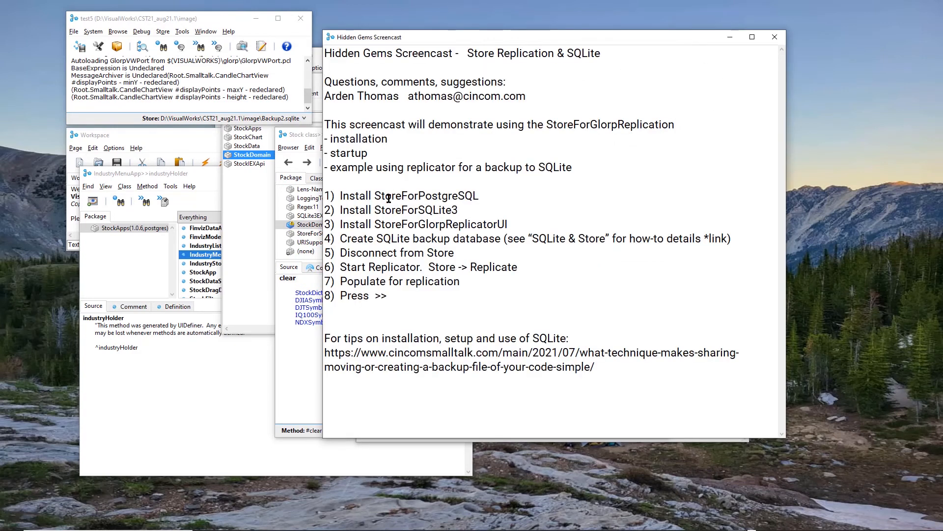
left_click(431, 198)
double_click(429, 212)
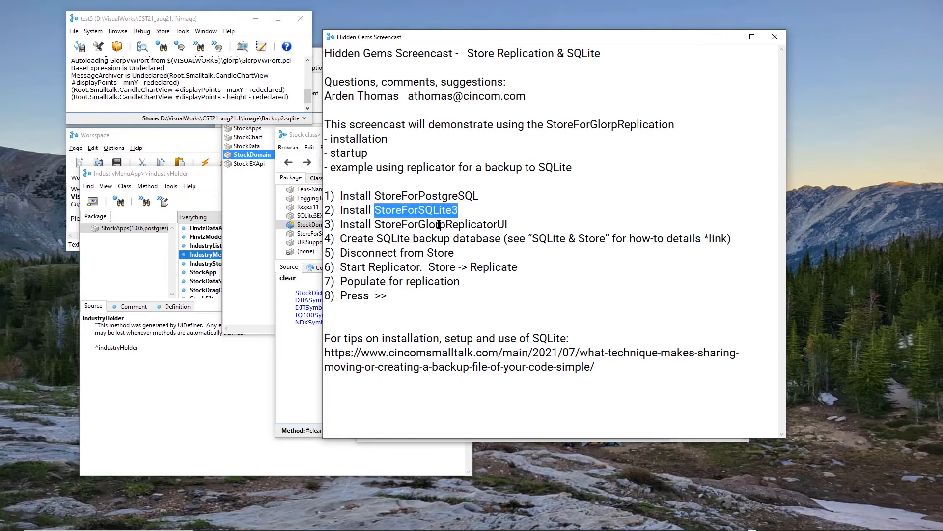
double_click(439, 224)
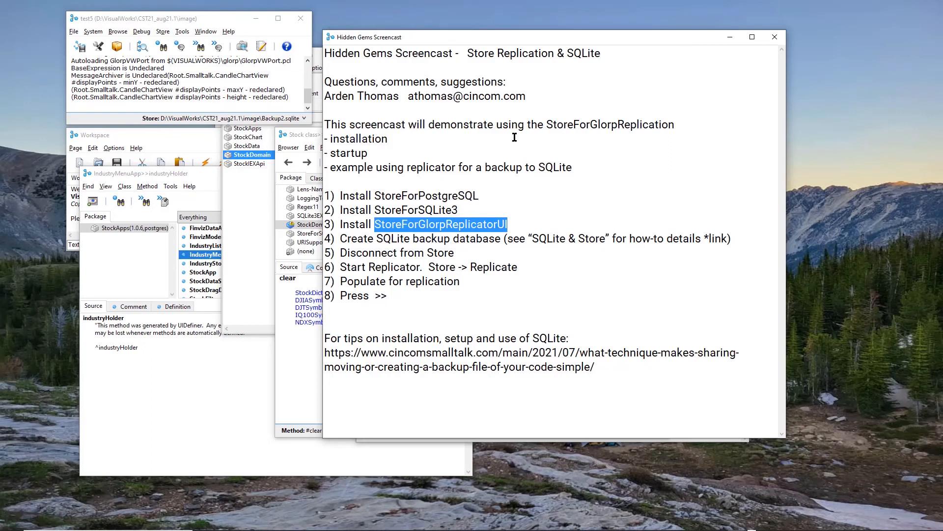
double_click(601, 123)
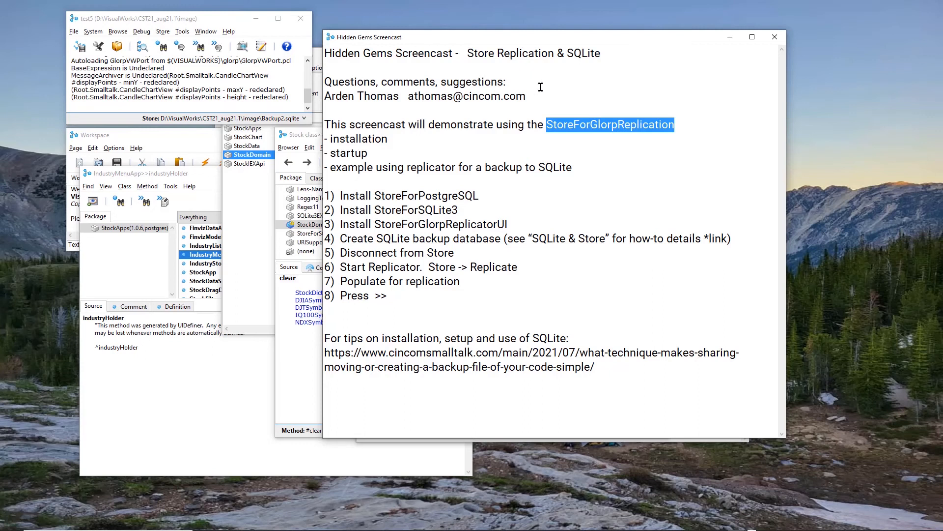
left_click_drag(563, 53, 639, 53)
left_click(640, 66)
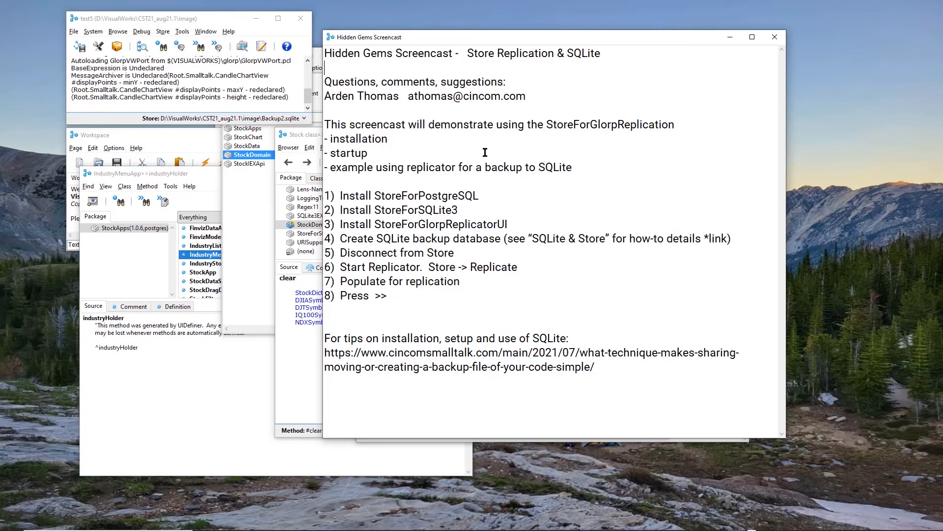
double_click(606, 124)
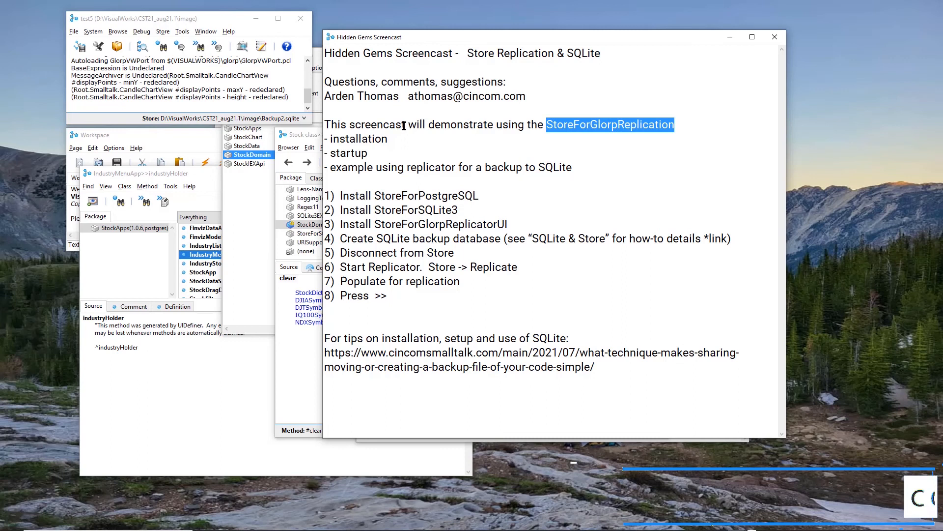
left_click_drag(324, 82, 567, 99)
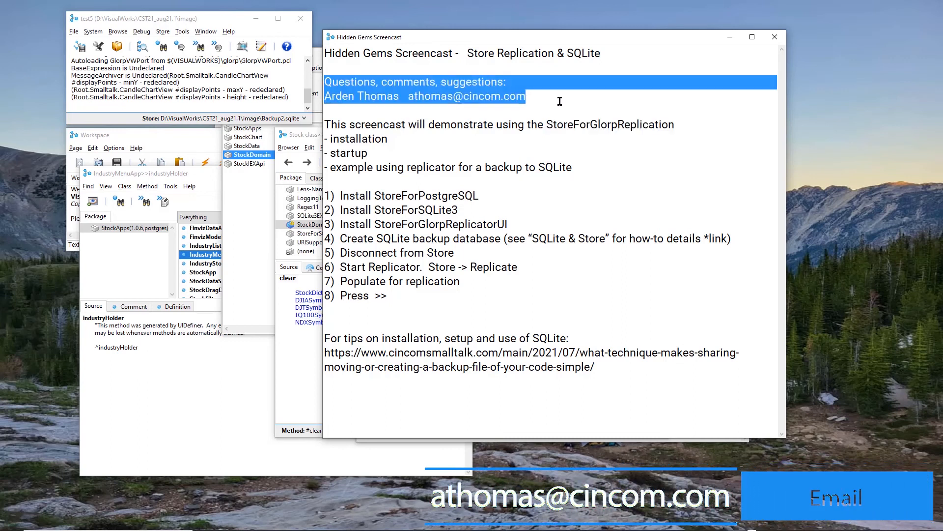